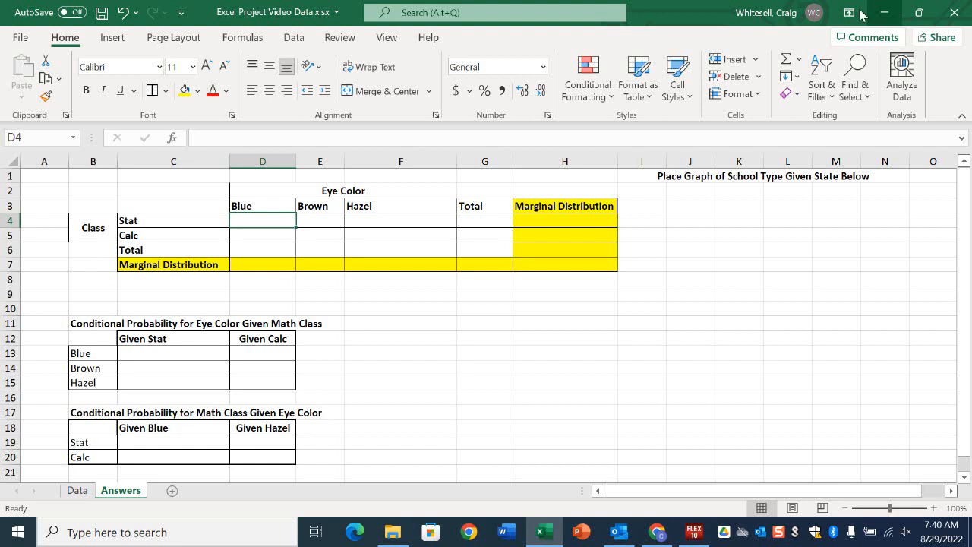
Start a COUNTIFS formula in cell D4 of the Answers sheet, using A1:A53 on the Data sheet as the first criteria range.
click(77, 491)
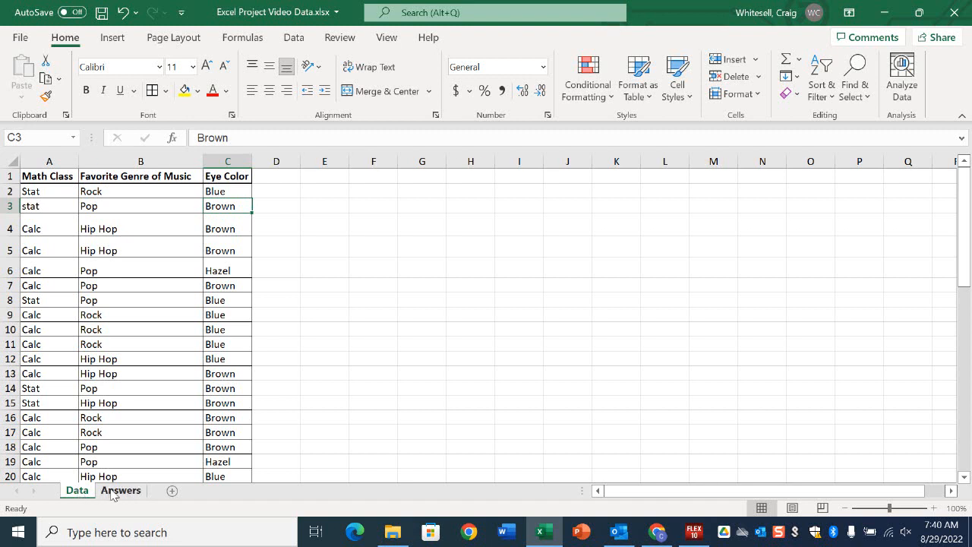
click(114, 492)
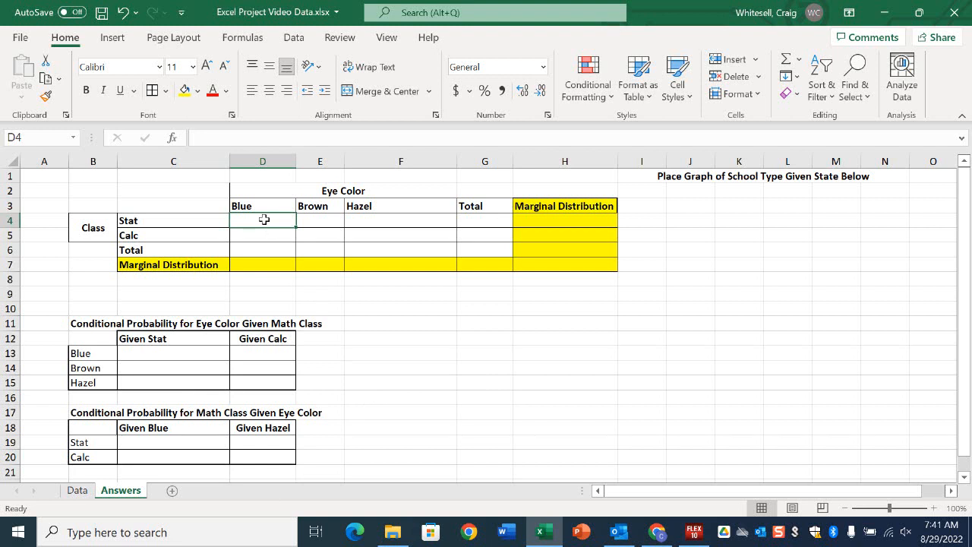
text(=)
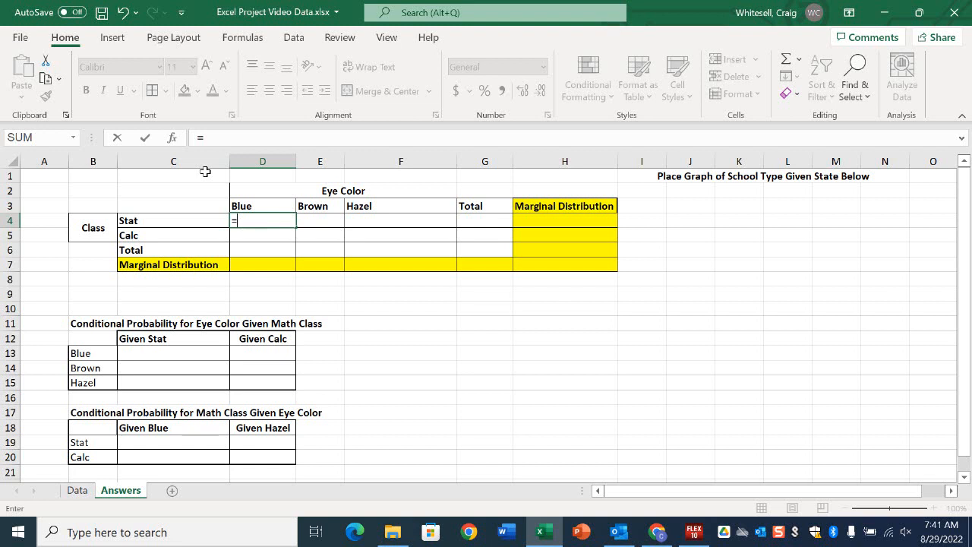
text(count)
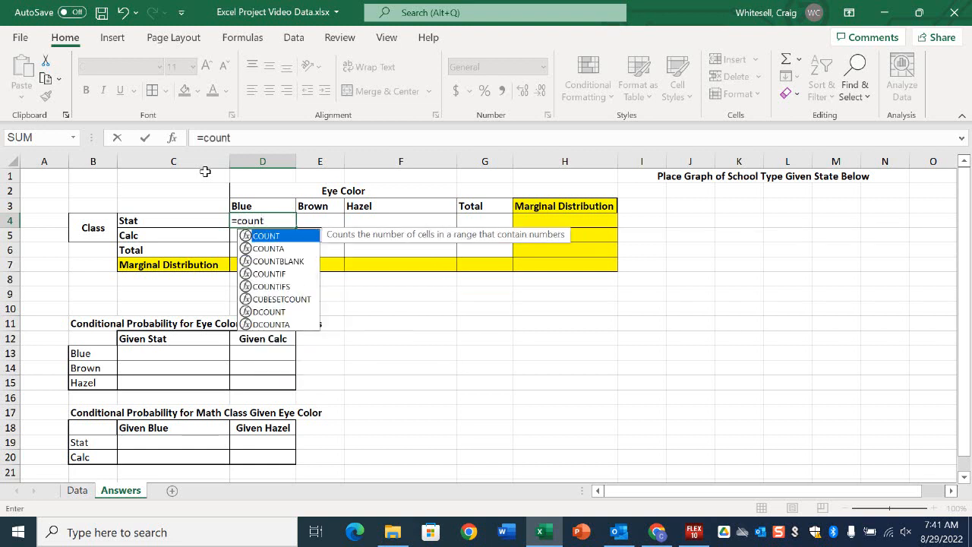
double_click(275, 287)
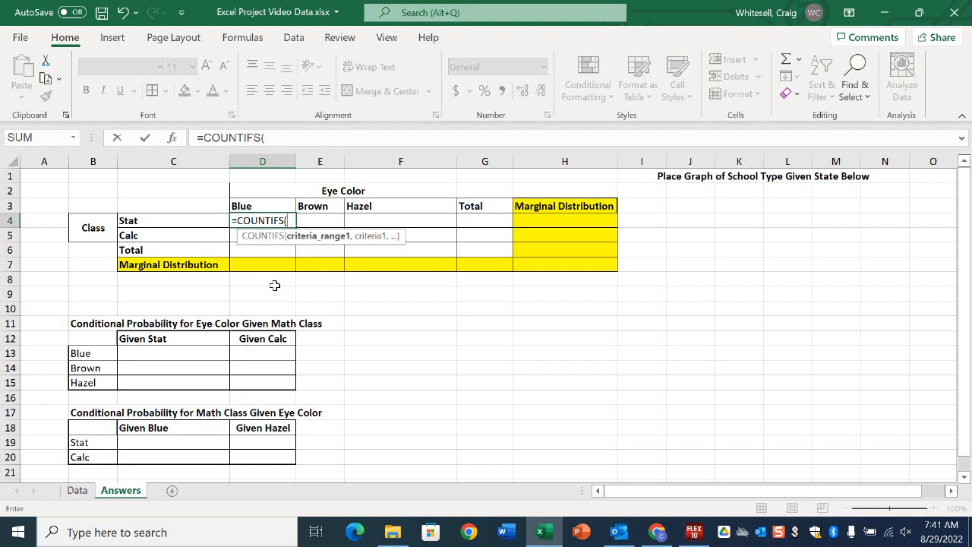
click(78, 490)
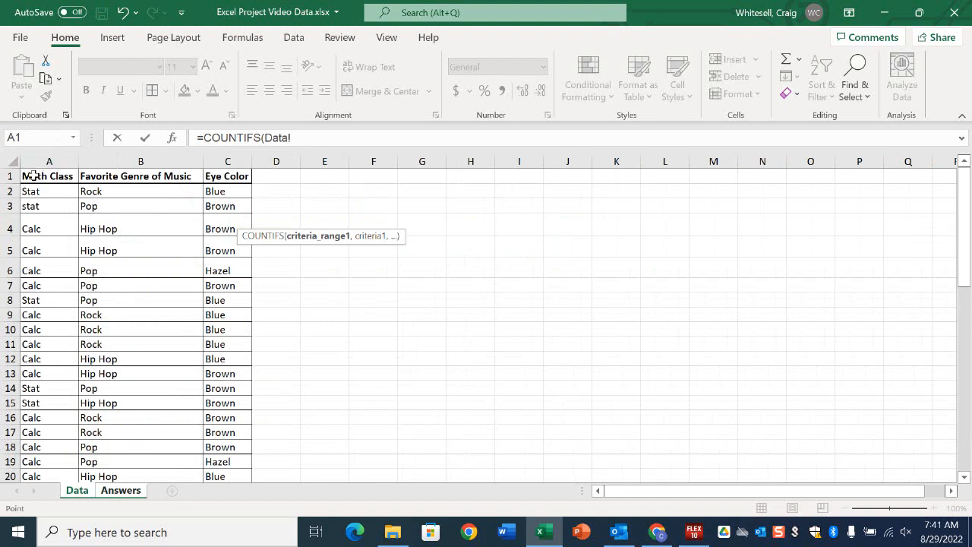
drag(31, 175, 44, 441)
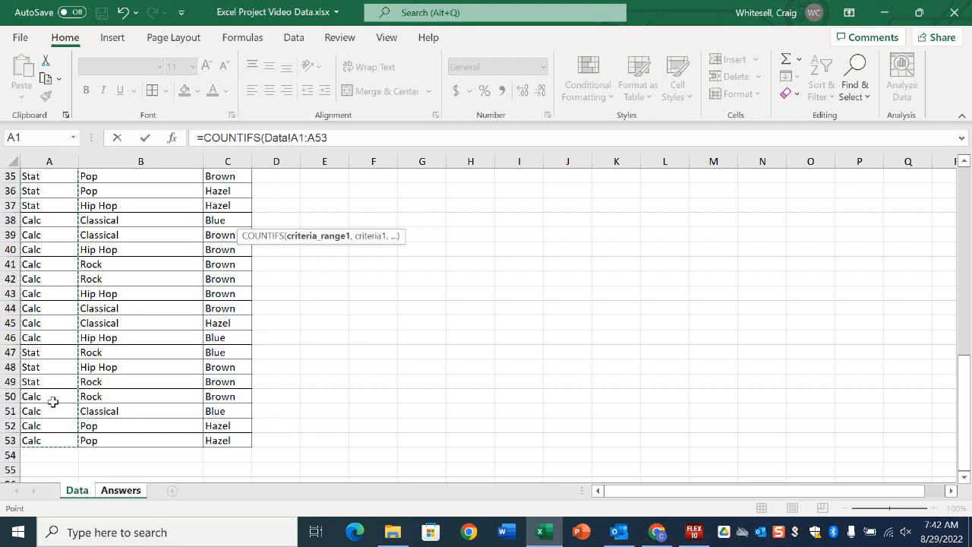
Make the first criteria range absolute as Data!$A$1:$A$53 and continue to the next argument.
click(294, 138)
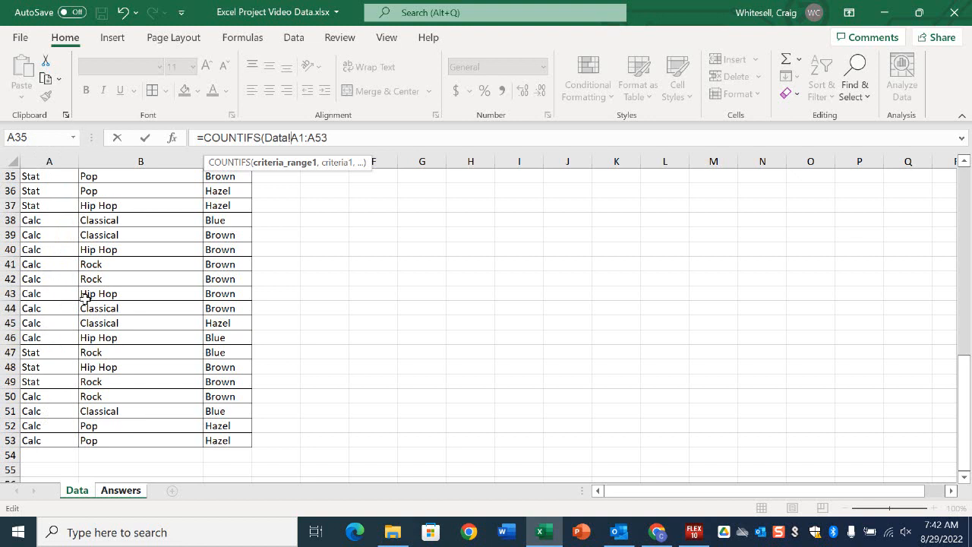
text($)
click(316, 138)
text($)
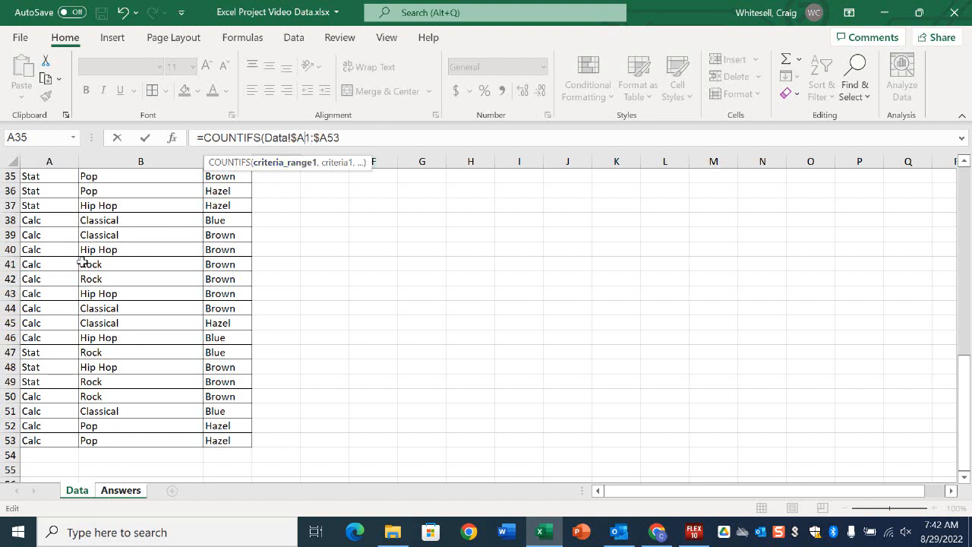
text($)
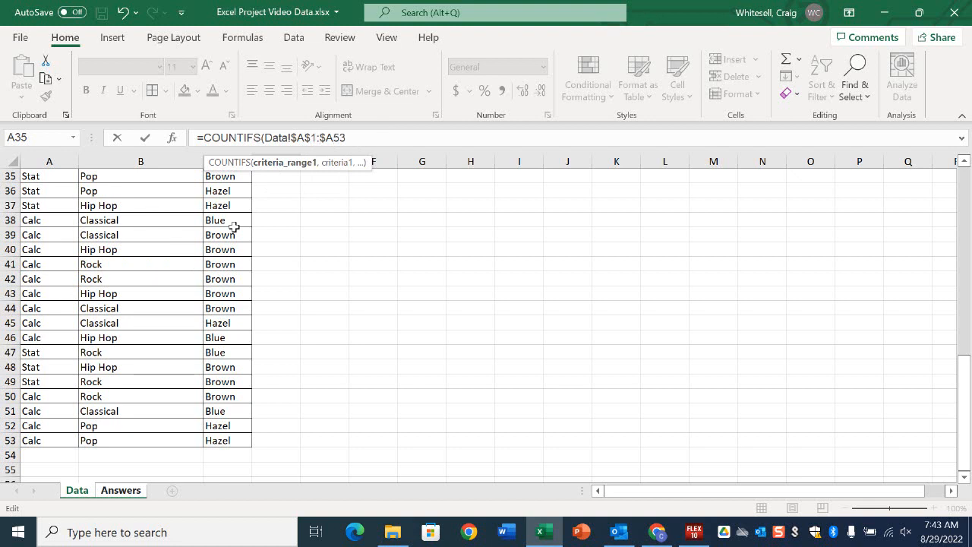
text($)
text(,)
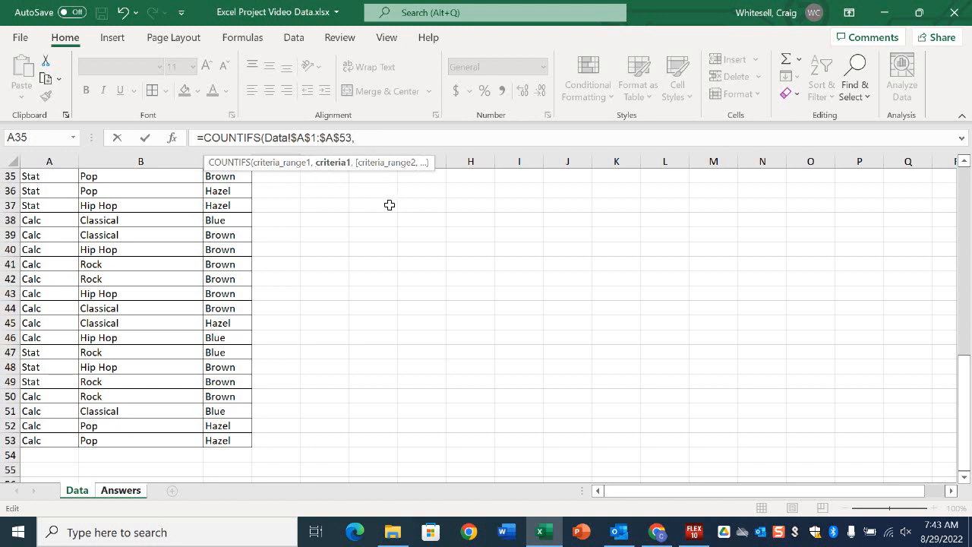
click(120, 489)
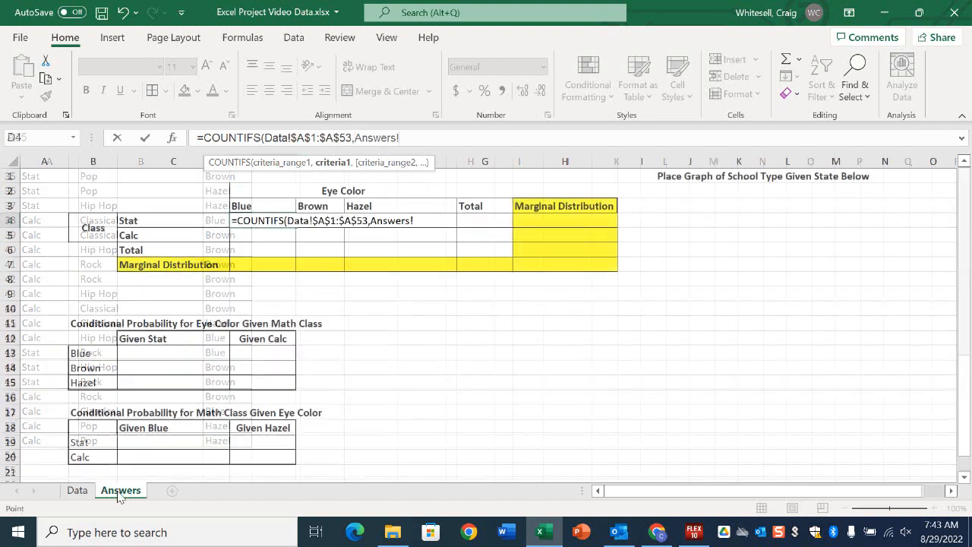
click(185, 219)
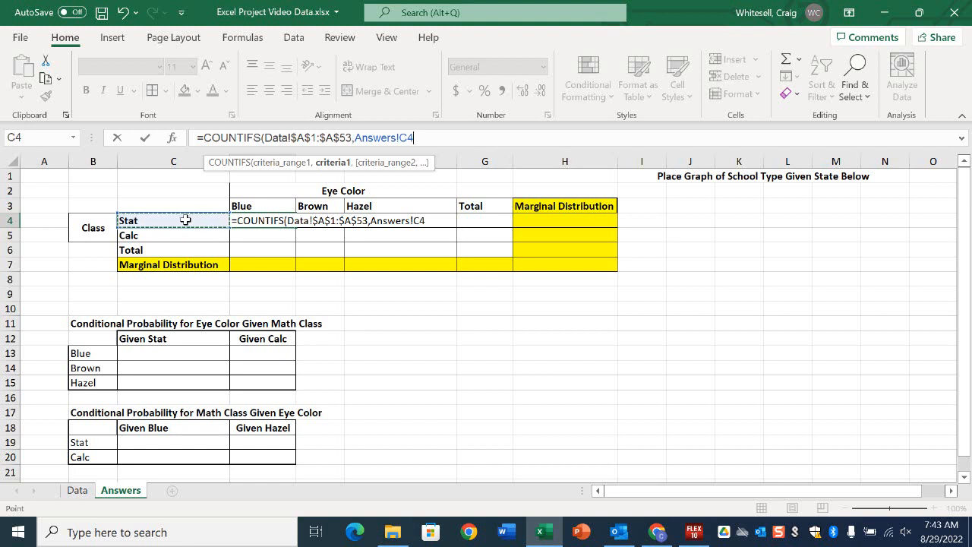
click(89, 492)
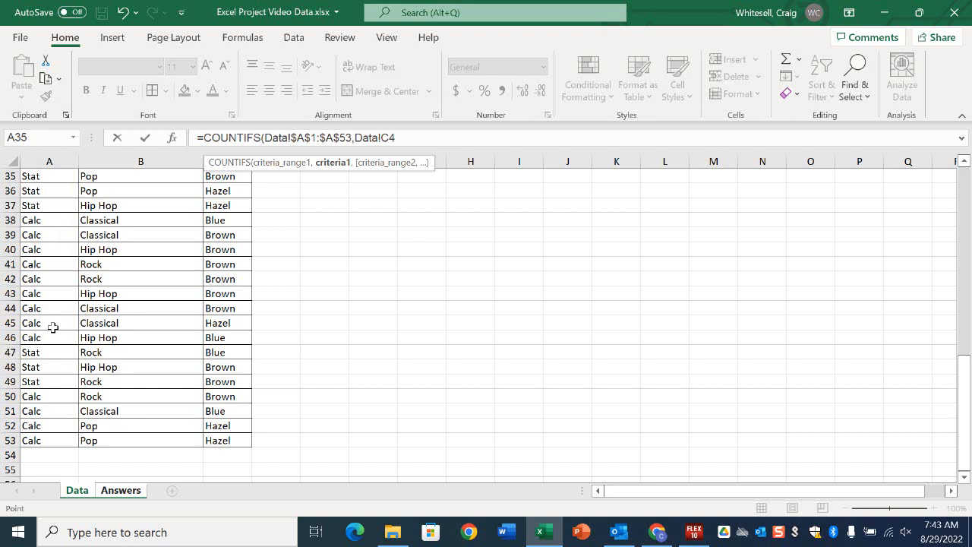
key(Left)
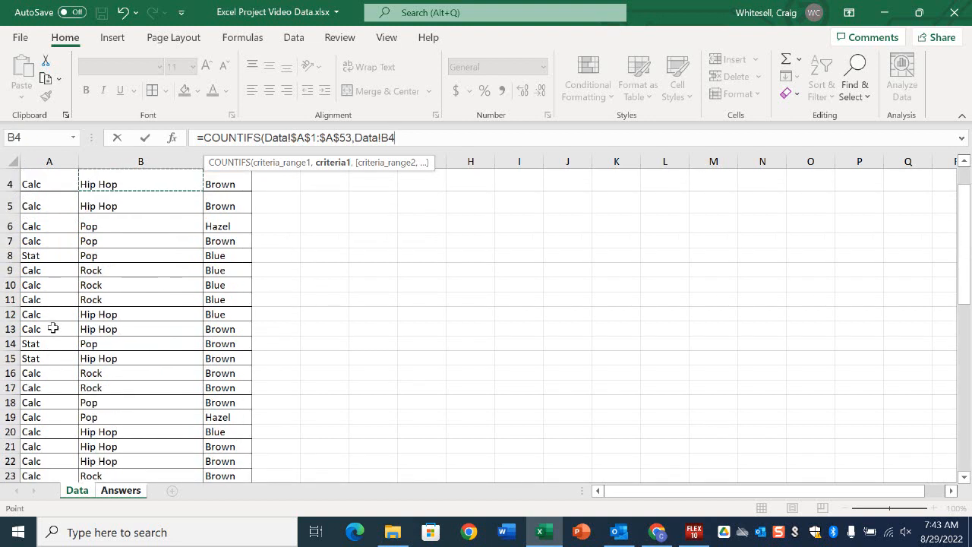
key(Left)
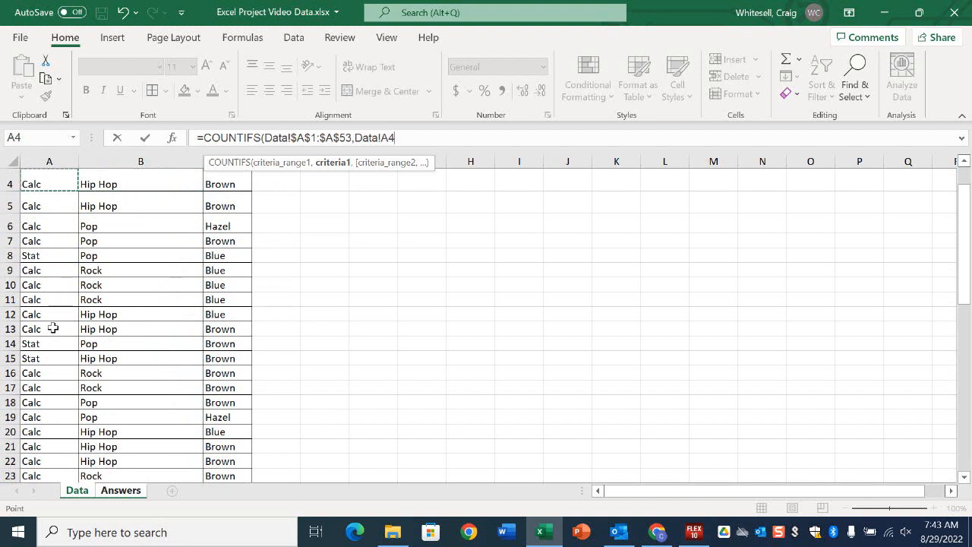
scroll(52, 328, up, 1)
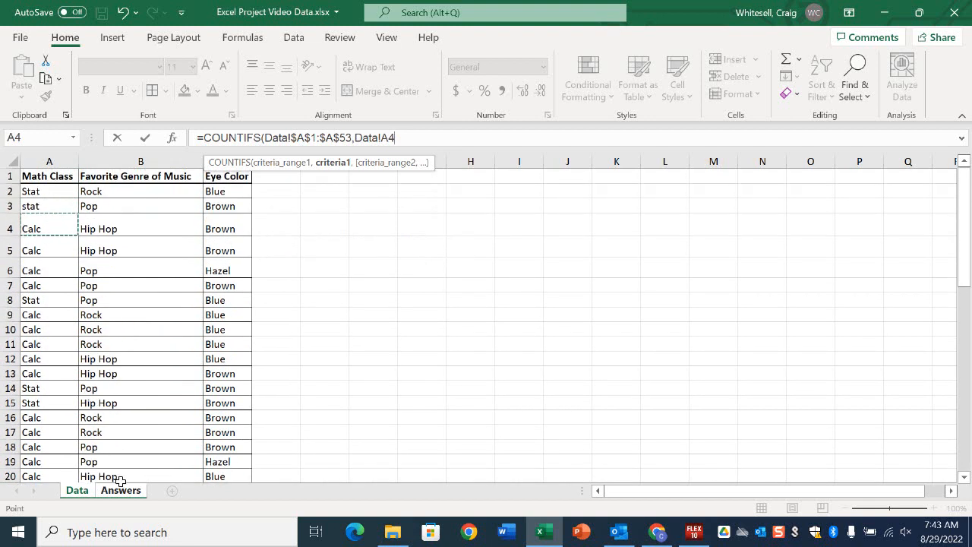
Set the first criterion to the Stat label on the Answers sheet with its column locked as $C4.
click(120, 490)
click(184, 216)
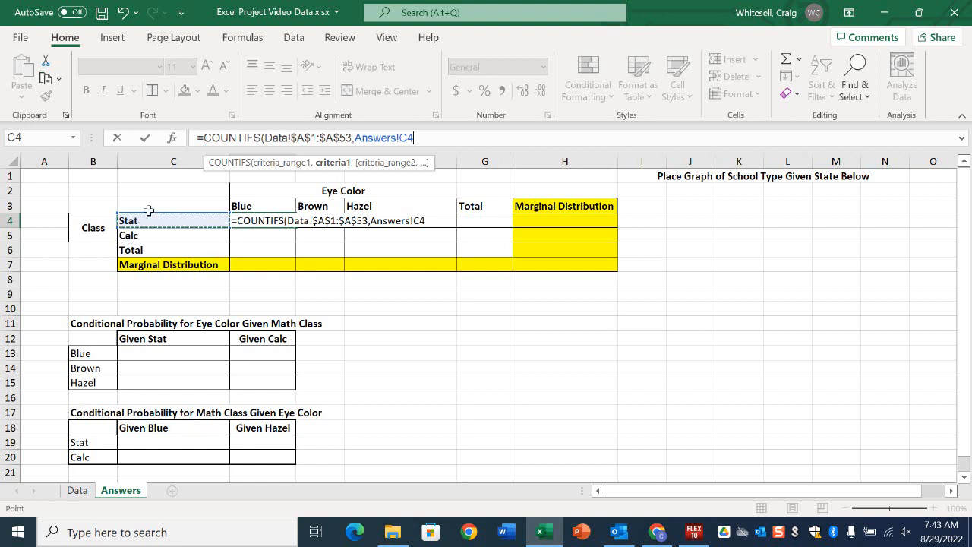
click(400, 136)
text($)
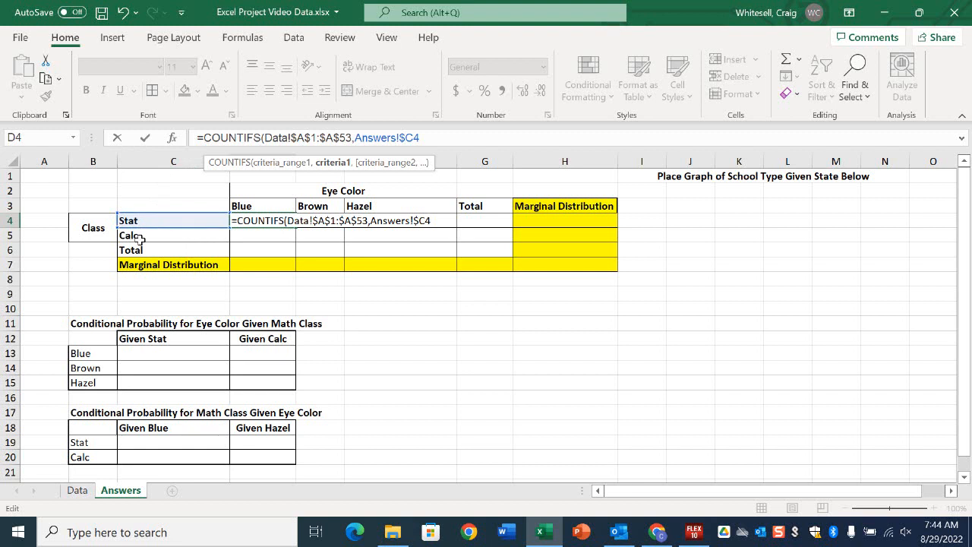
click(451, 141)
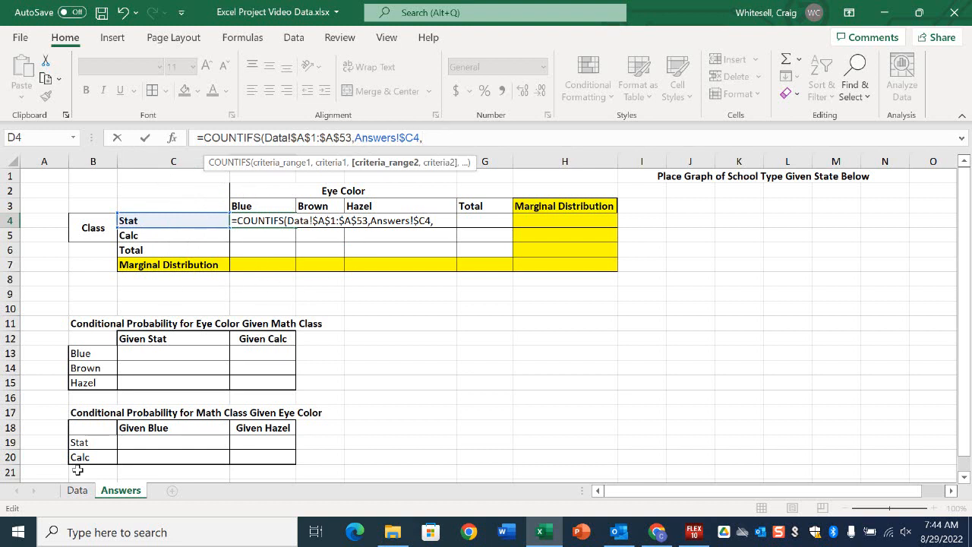
Add the Eye Color column of the Data sheet as the second criteria range, made absolute as $C$1:$C$53.
click(78, 492)
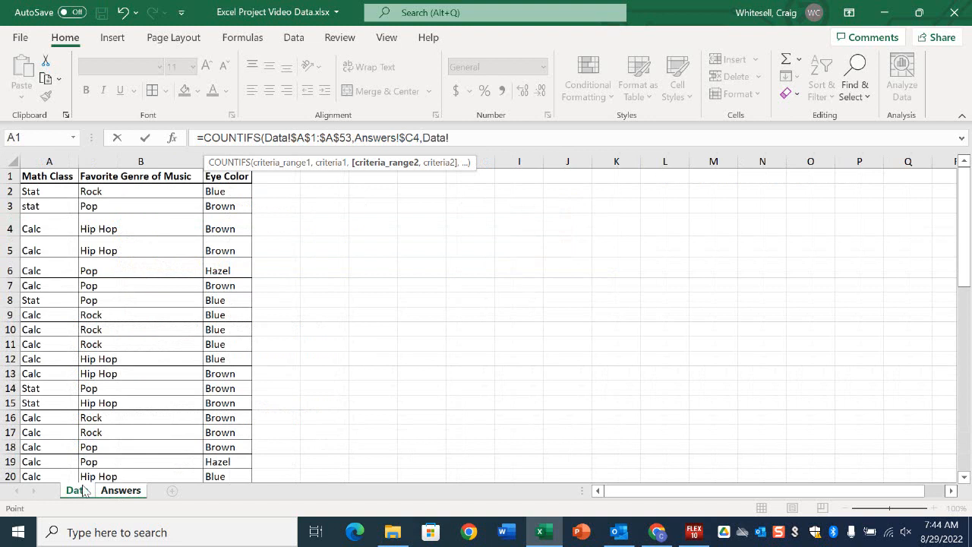
drag(213, 176, 224, 458)
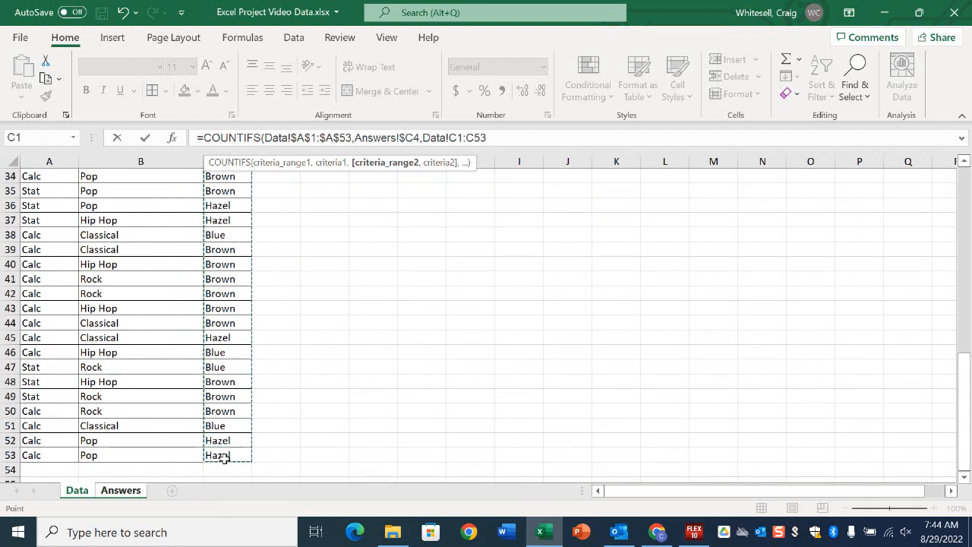
click(452, 138)
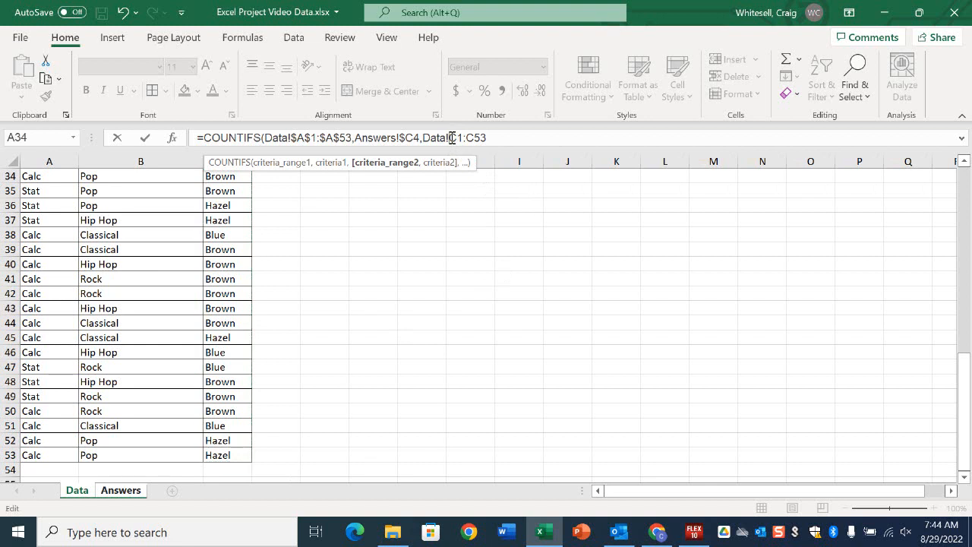
text($A$1:$A)
text($C$)
Complete the COUNTIFS formula with the Blue header on the Answers sheet, row-locked as D$3, as the second criterion and enter it.
click(121, 490)
key(Return)
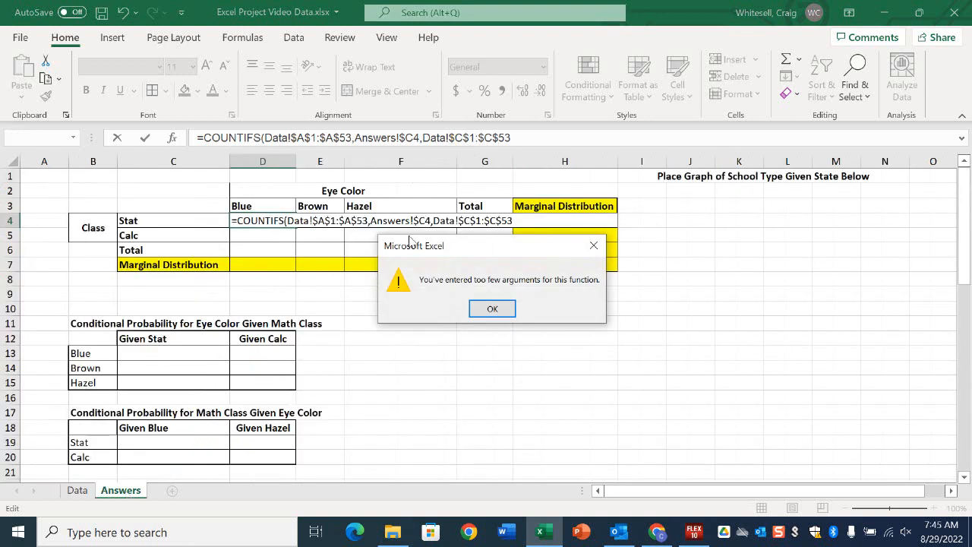
click(492, 308)
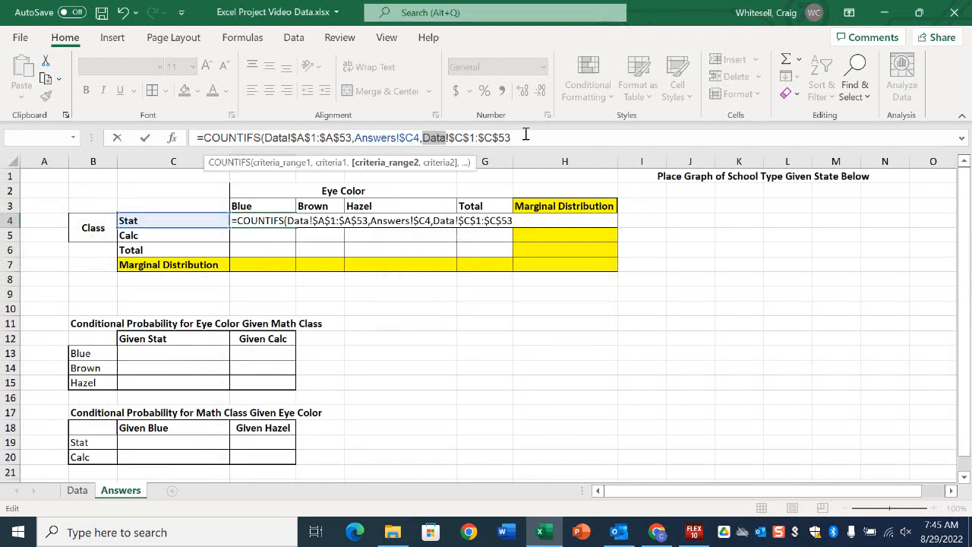
text(,)
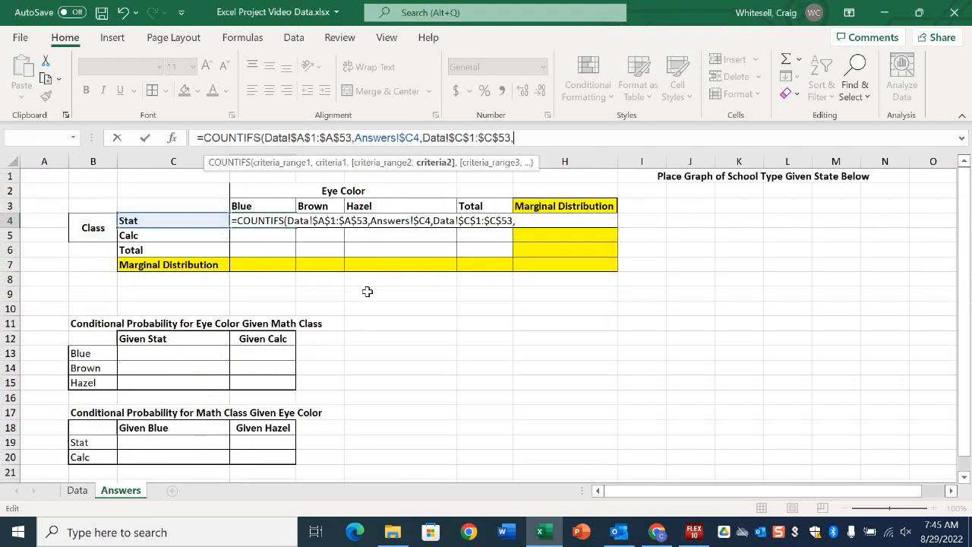
click(257, 206)
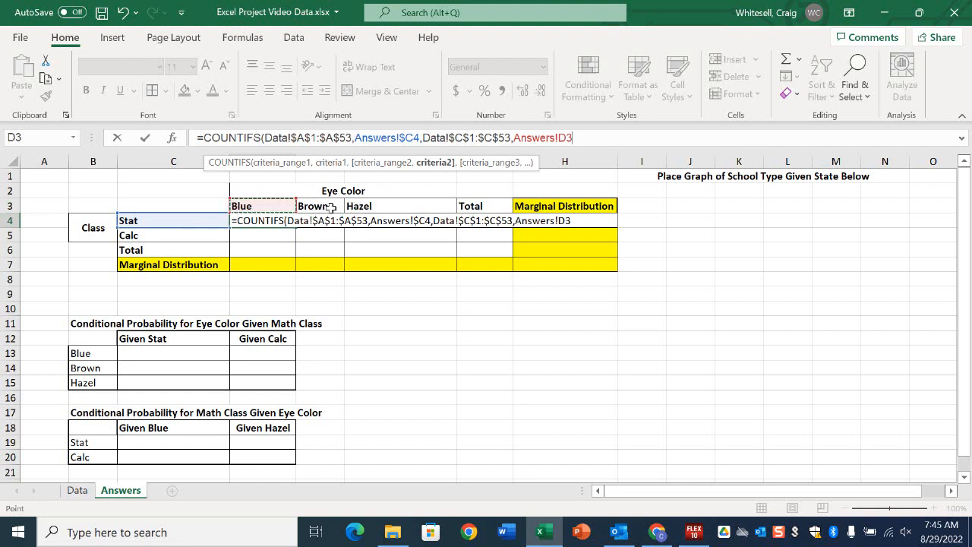
click(570, 141)
text())
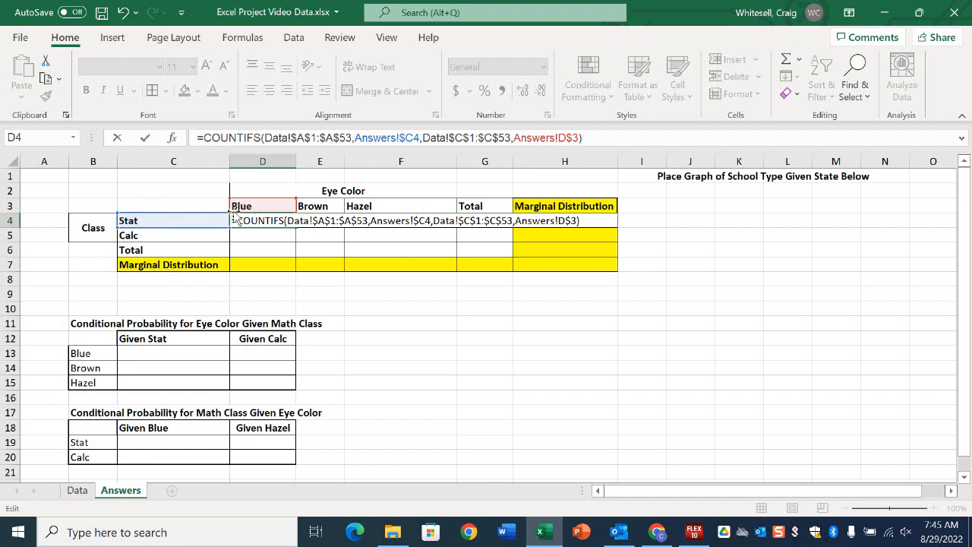
key(Return)
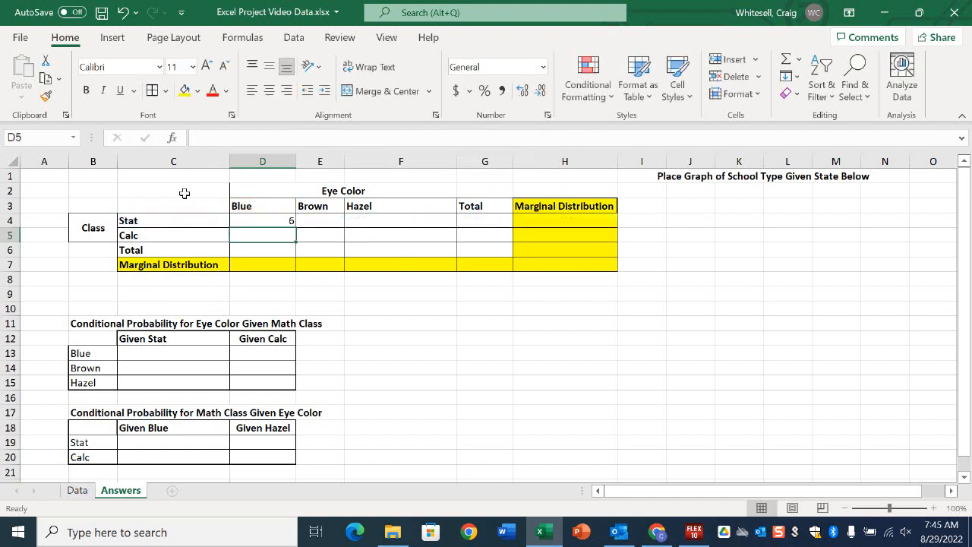
Correct the capitalization of the math class in cell A3 of the Data sheet to Stat.
click(79, 494)
scroll(48, 329, up, 11)
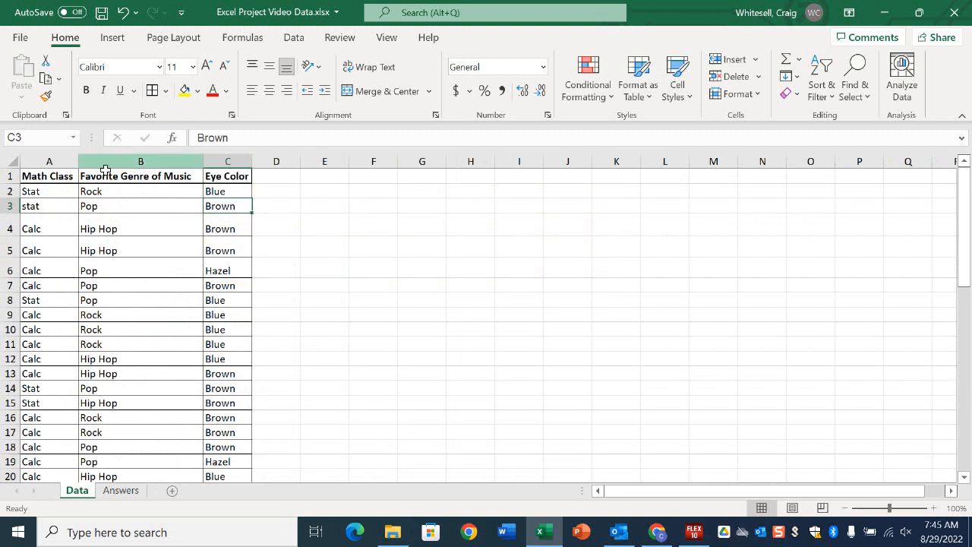
click(51, 201)
click(203, 141)
key(BackSpace)
text(S)
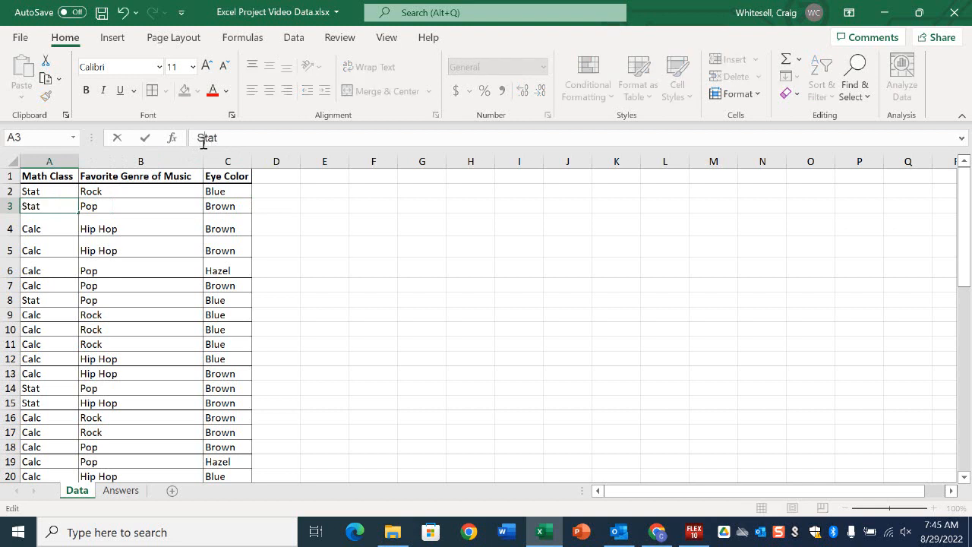
key(Return)
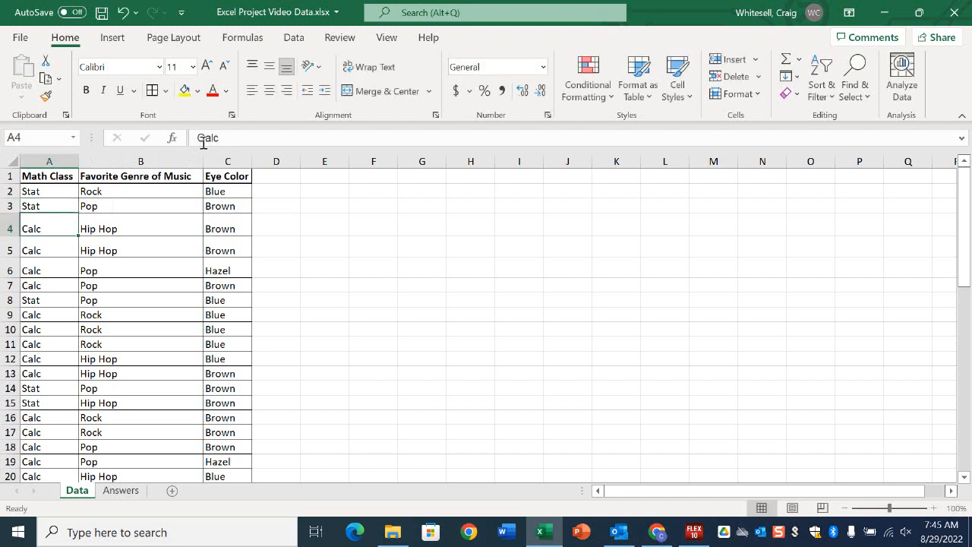
Fill the COUNTIFS formula from D4 down to D5 on the Answers sheet for the Calc row.
click(118, 495)
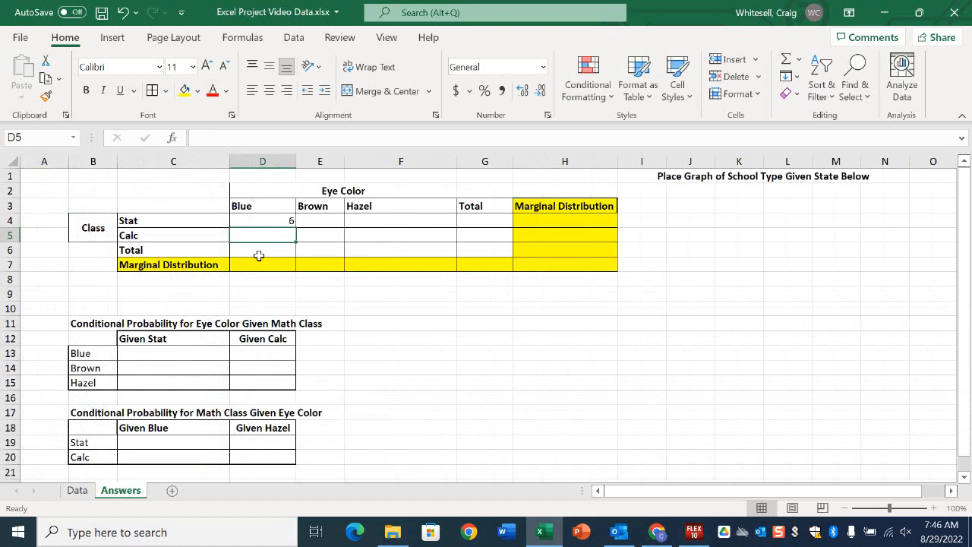
click(270, 219)
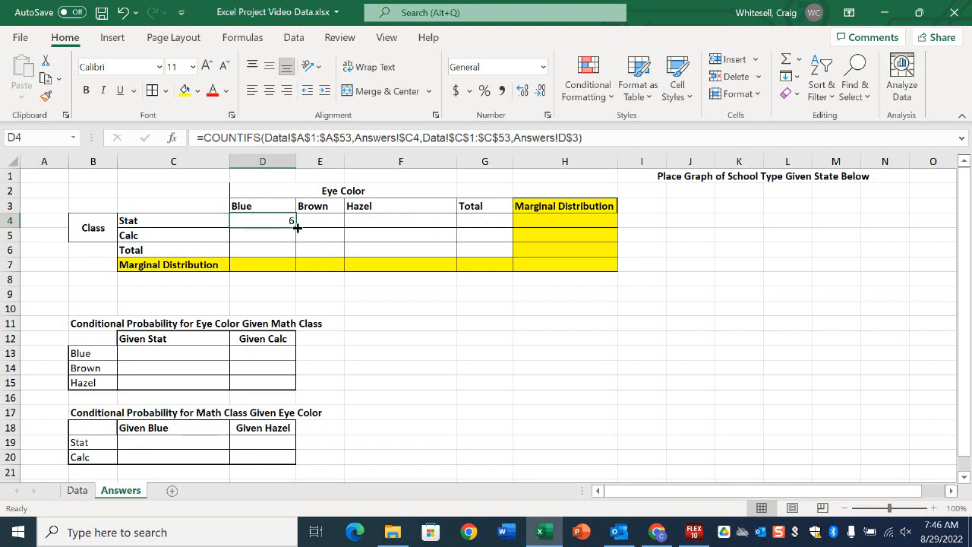
key(ctrl)
drag(295, 226, 295, 240)
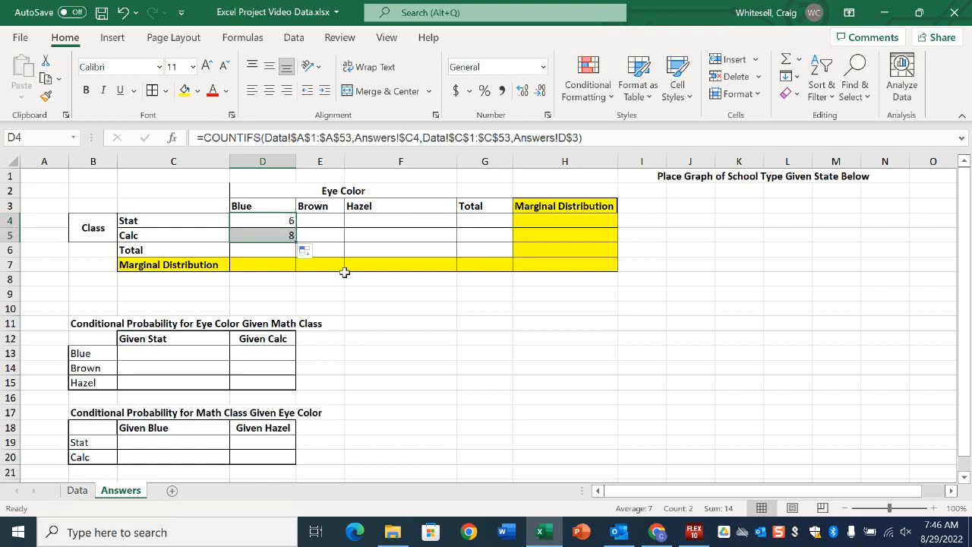
Check the COUNTIFS formula in D5 on the Answers sheet against the Math Class and Eye Color columns of the Data sheet.
click(287, 237)
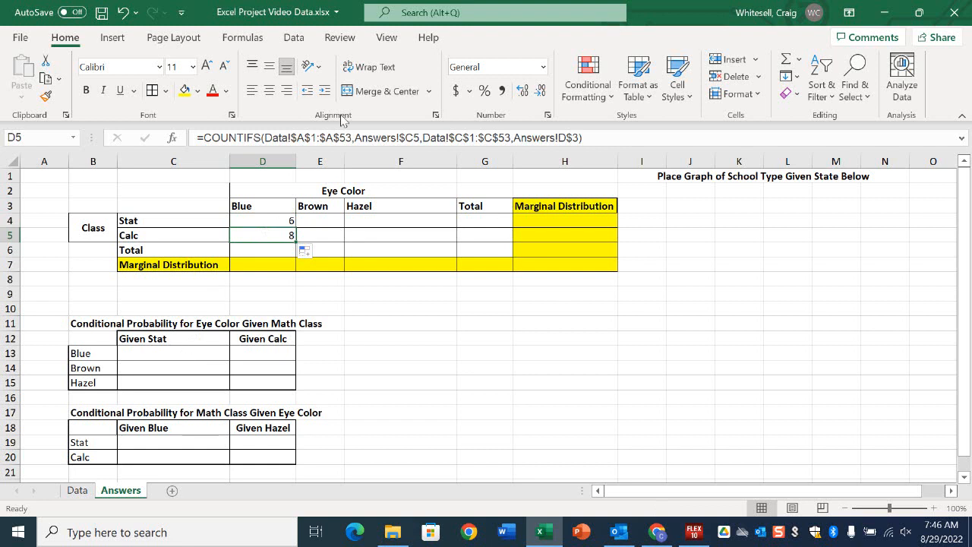
click(77, 491)
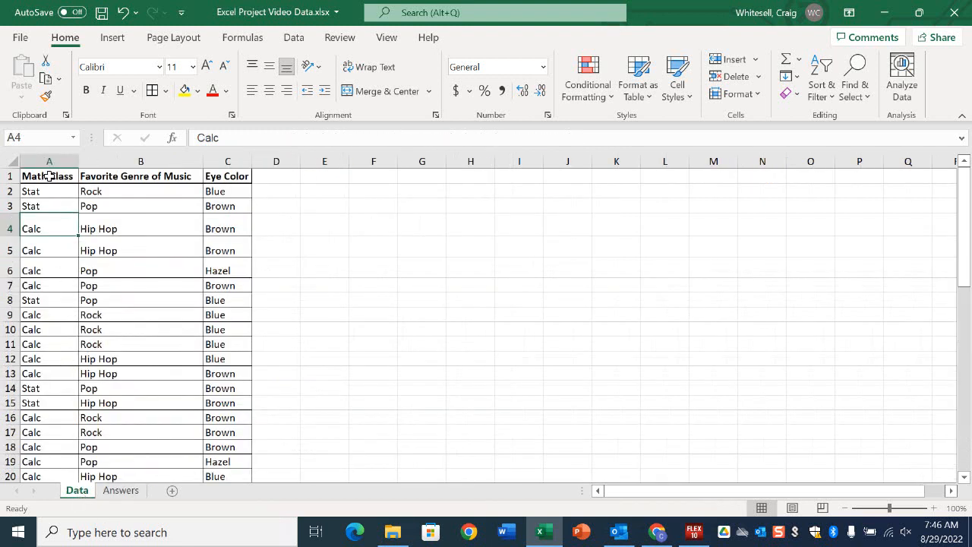
scroll(46, 232, down, 12)
scroll(45, 235, down, 2)
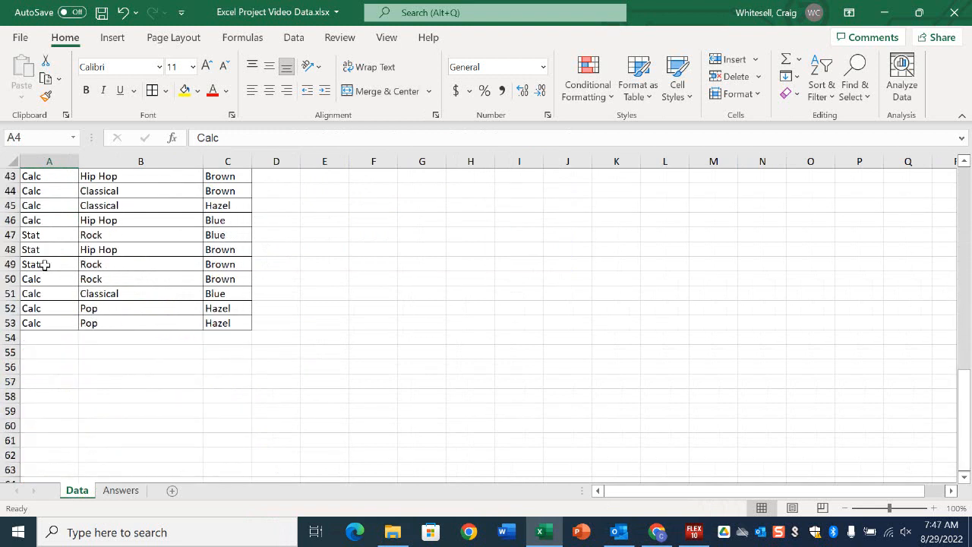
click(120, 491)
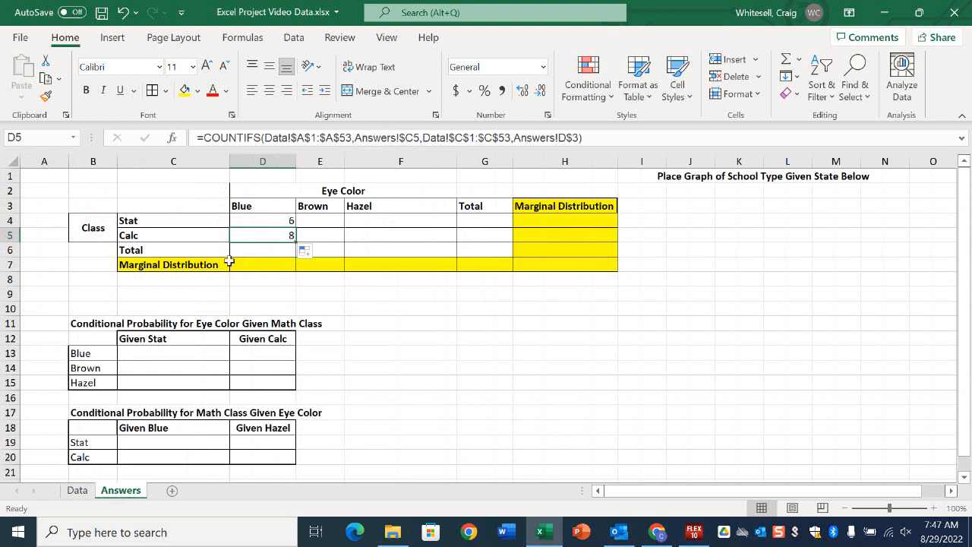
click(184, 236)
click(256, 238)
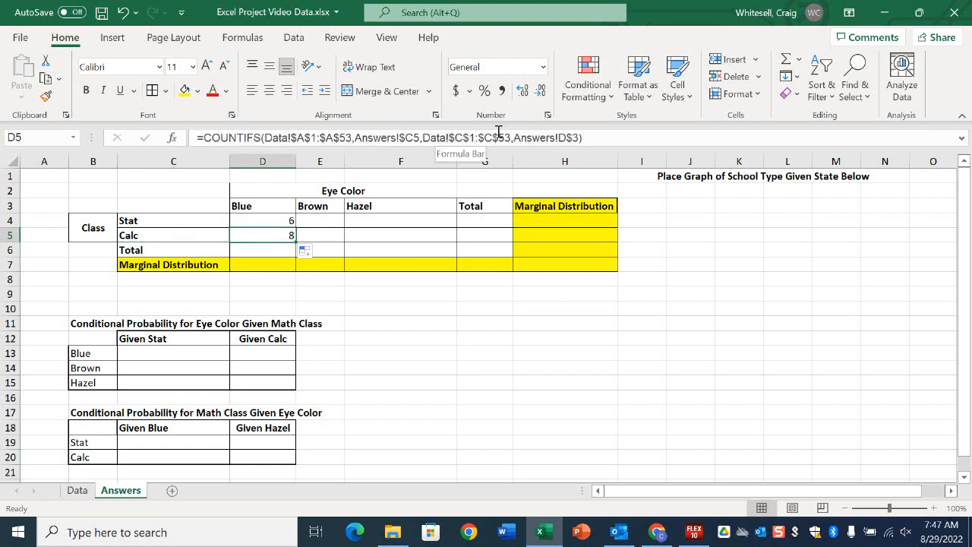
click(79, 491)
scroll(175, 319, up, 14)
scroll(180, 387, down, 3)
scroll(180, 387, down, 10)
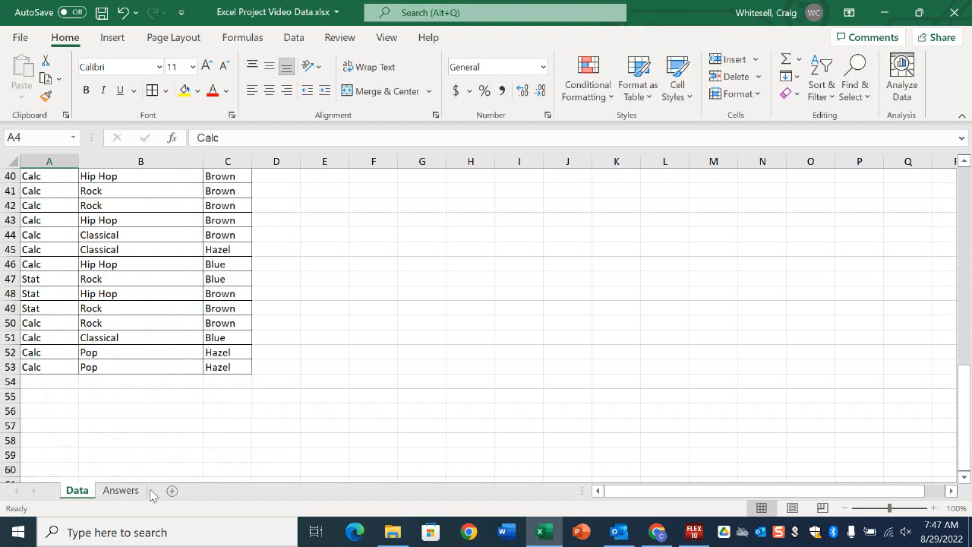
click(120, 490)
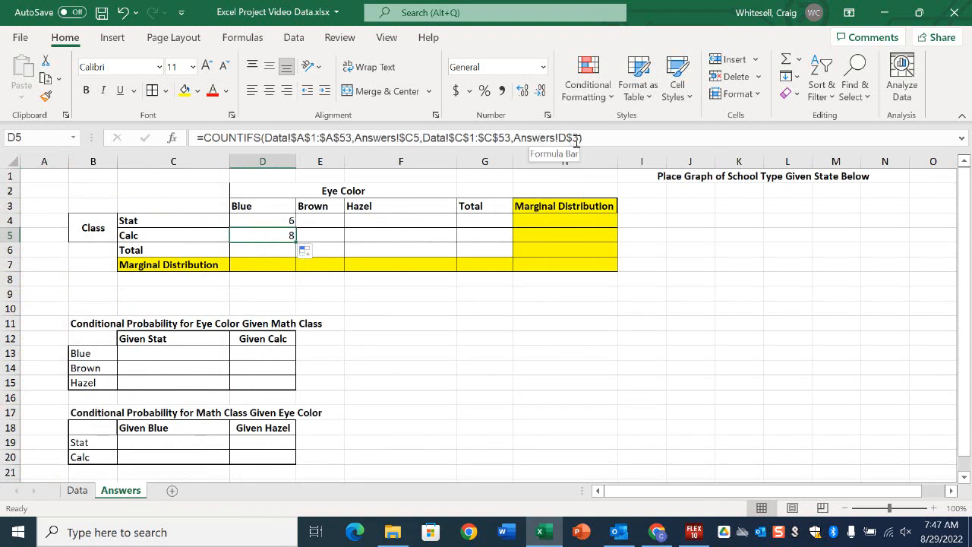
Fill the COUNTIFS formulas from D4:D5 across the Brown and Hazel columns to F5, and check the copied formulas.
click(271, 220)
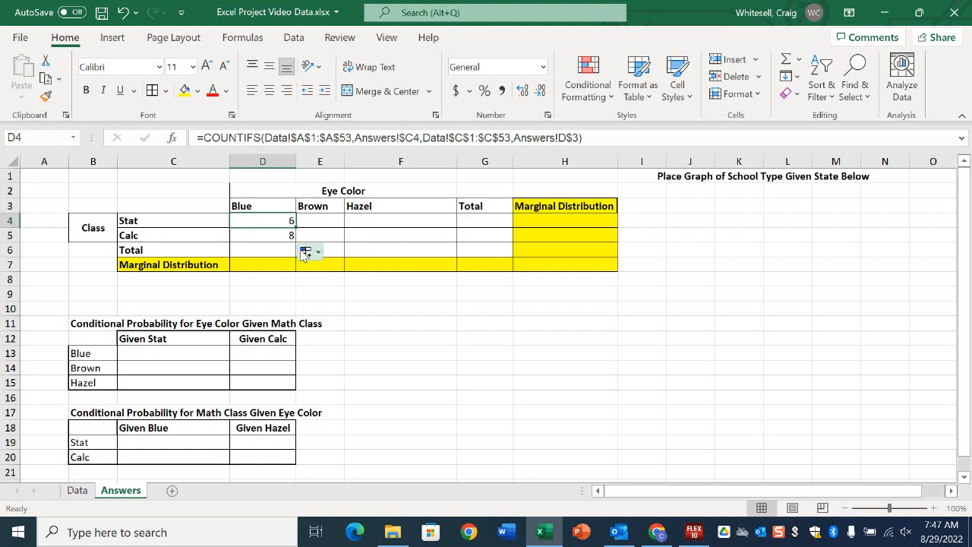
drag(275, 221, 273, 237)
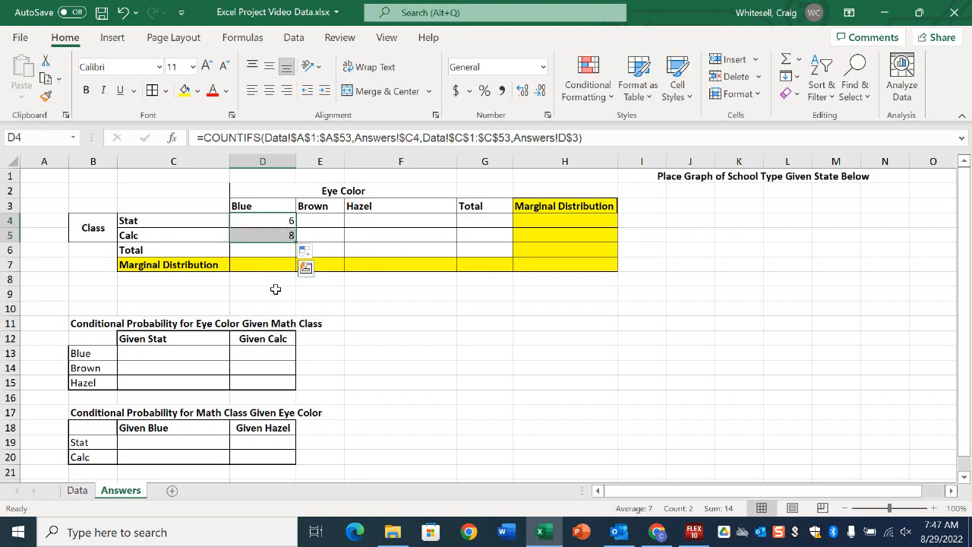
click(299, 249)
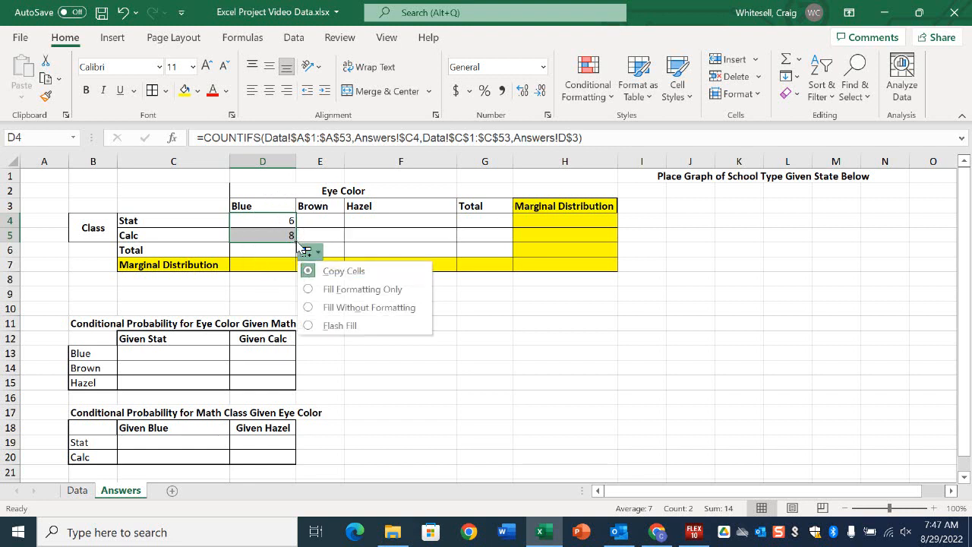
click(291, 238)
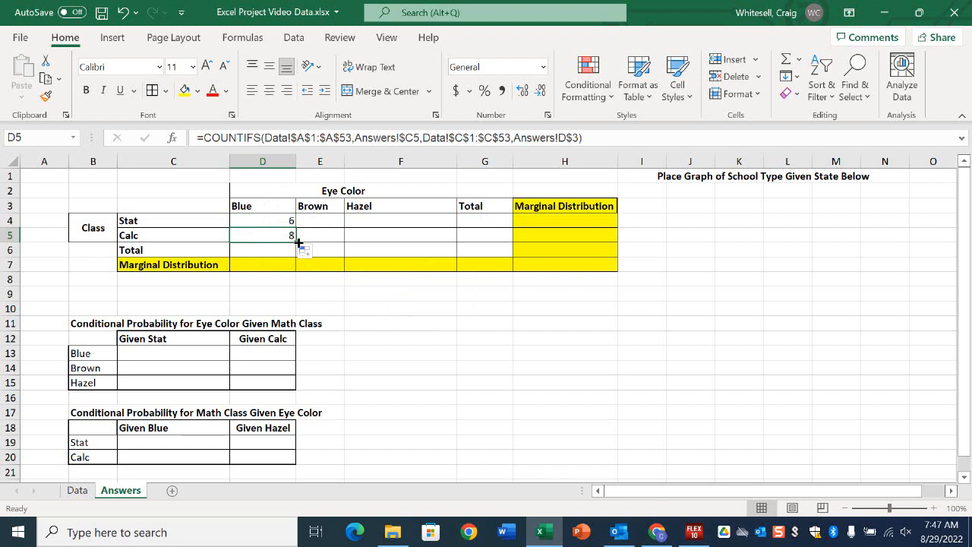
drag(283, 220, 292, 232)
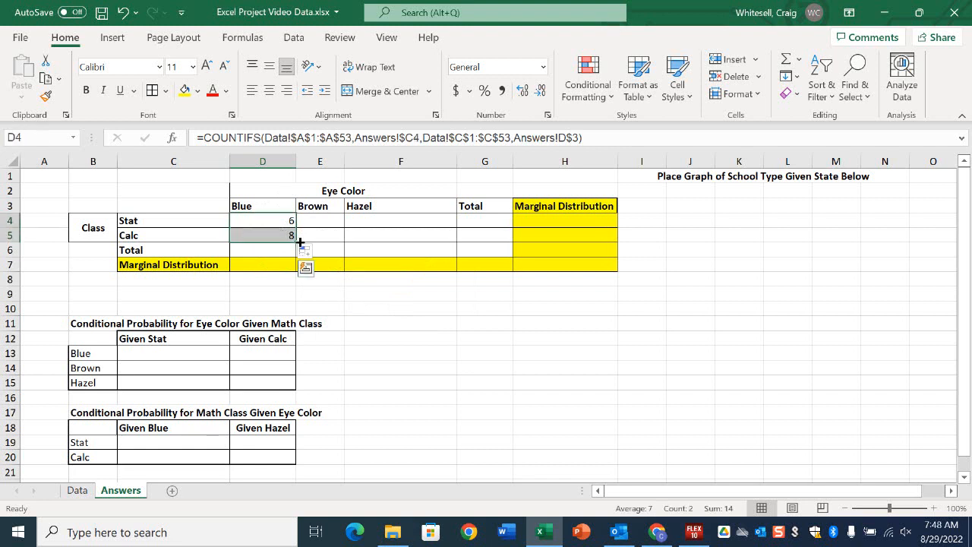
key(ctrl)
drag(298, 239, 423, 236)
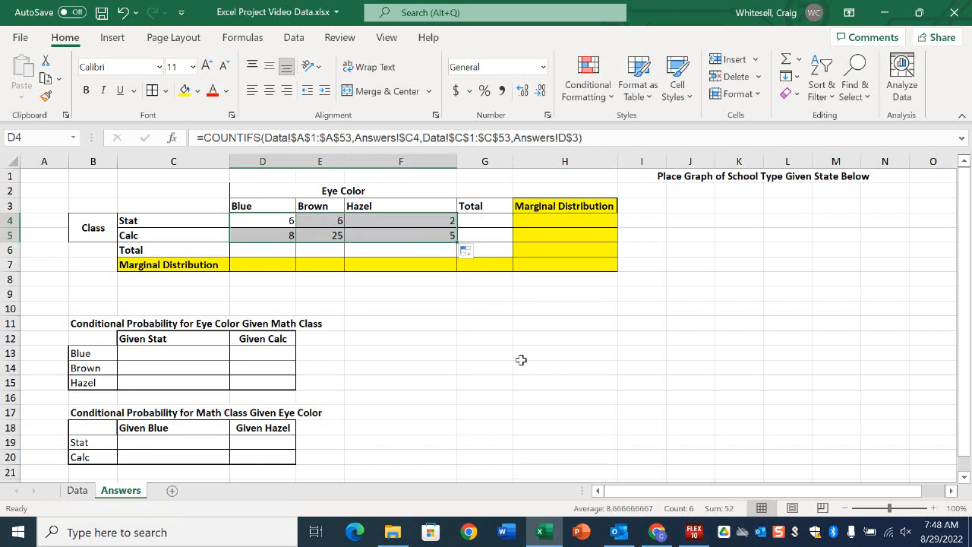
click(330, 219)
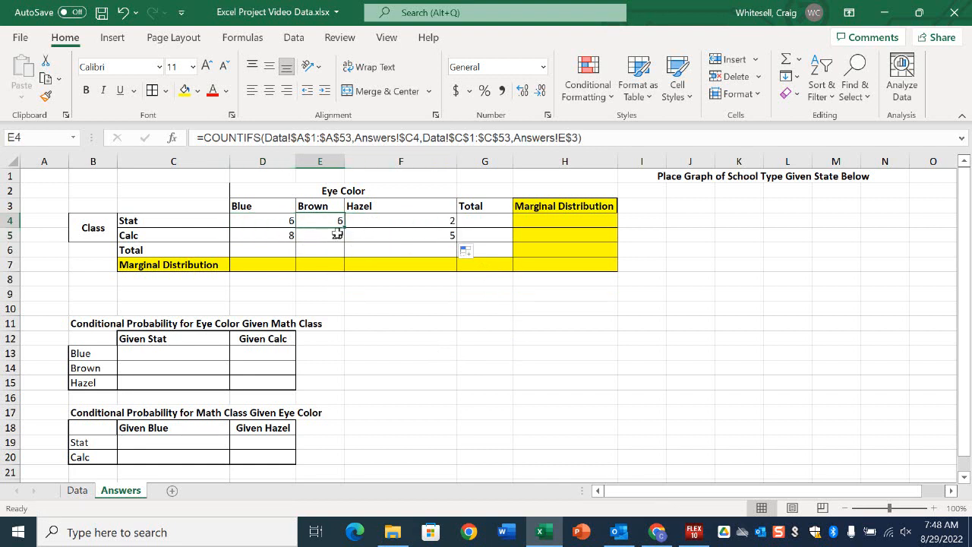
click(336, 235)
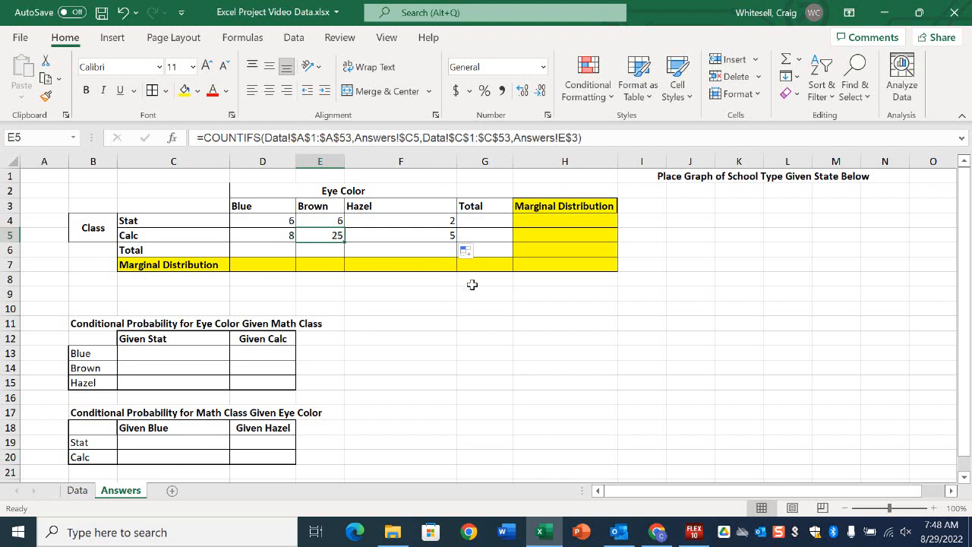
click(419, 224)
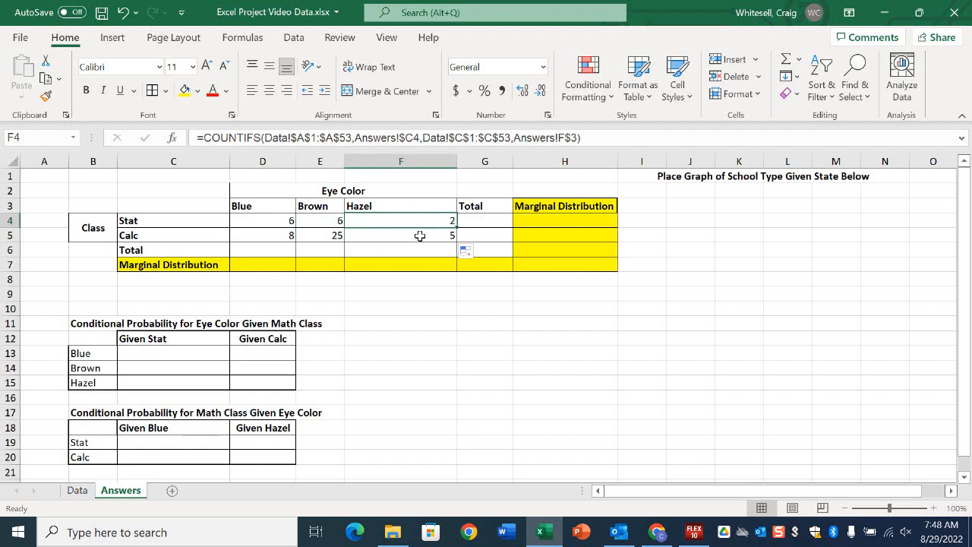
click(419, 236)
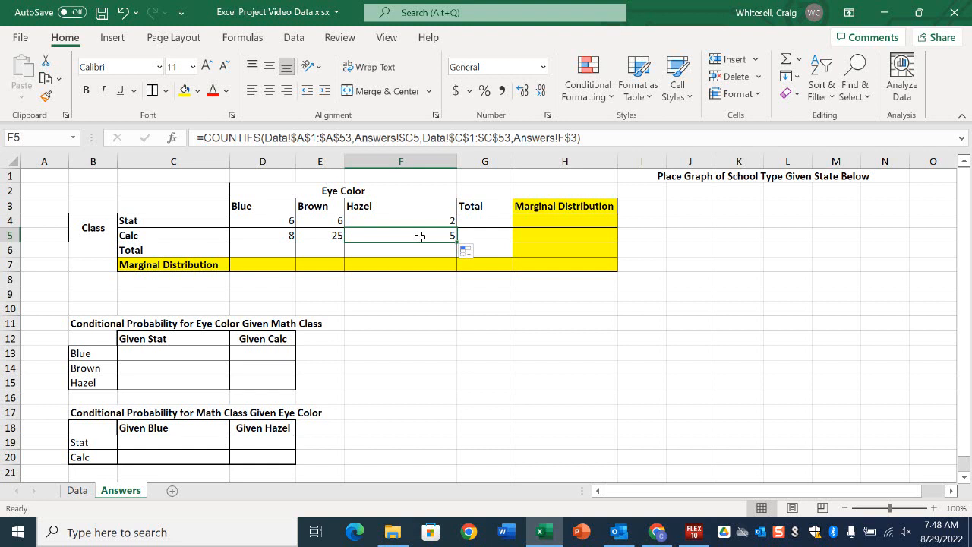
Total the Blue column in cell D6 with a SUM formula over D4:D5.
click(259, 252)
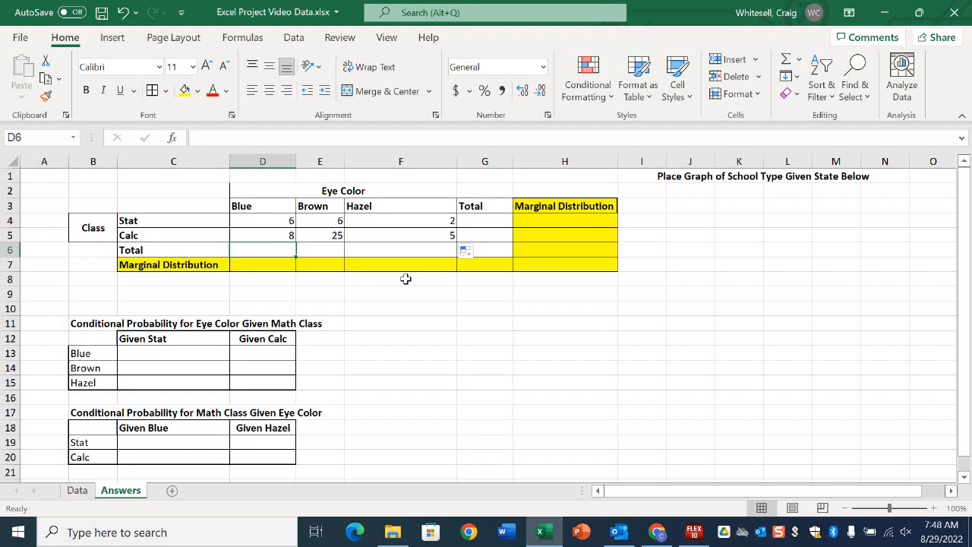
text(=)
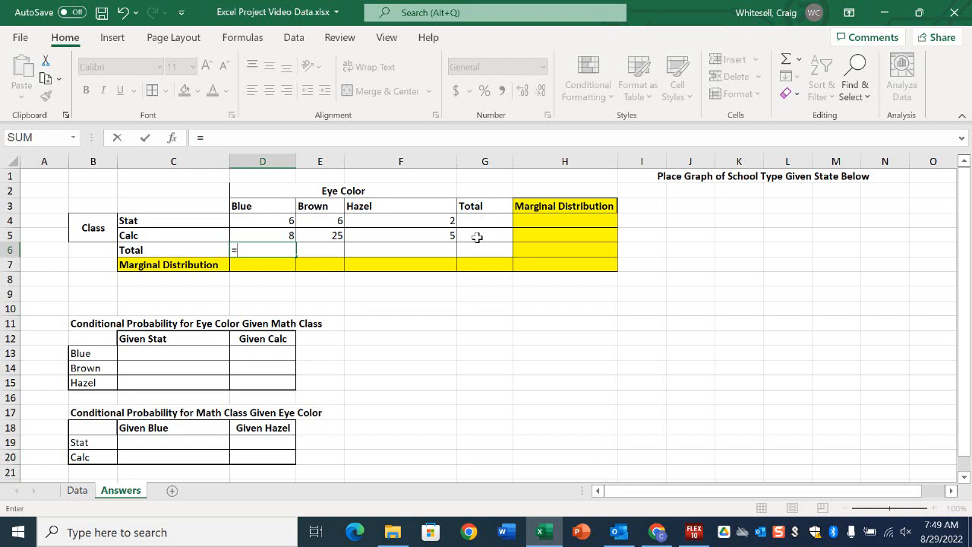
text(su)
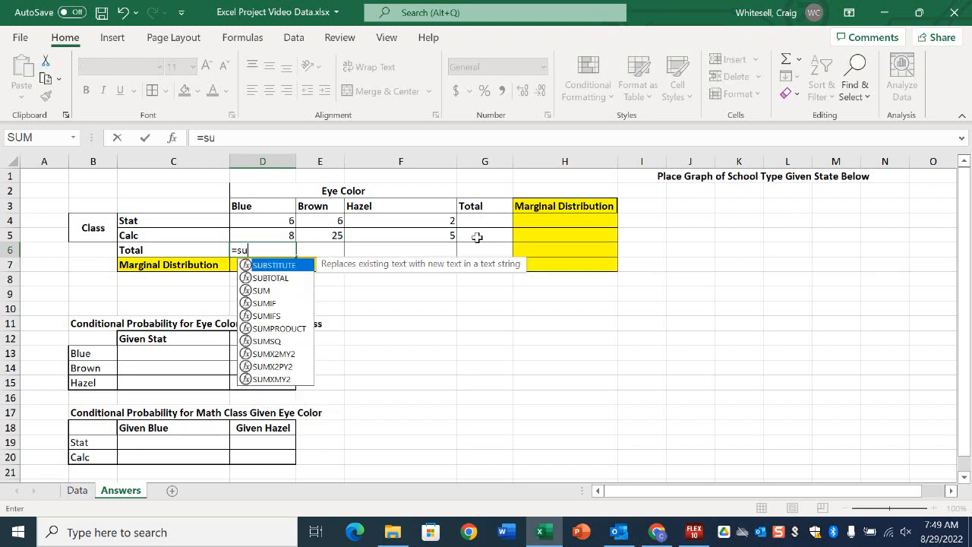
text(m()
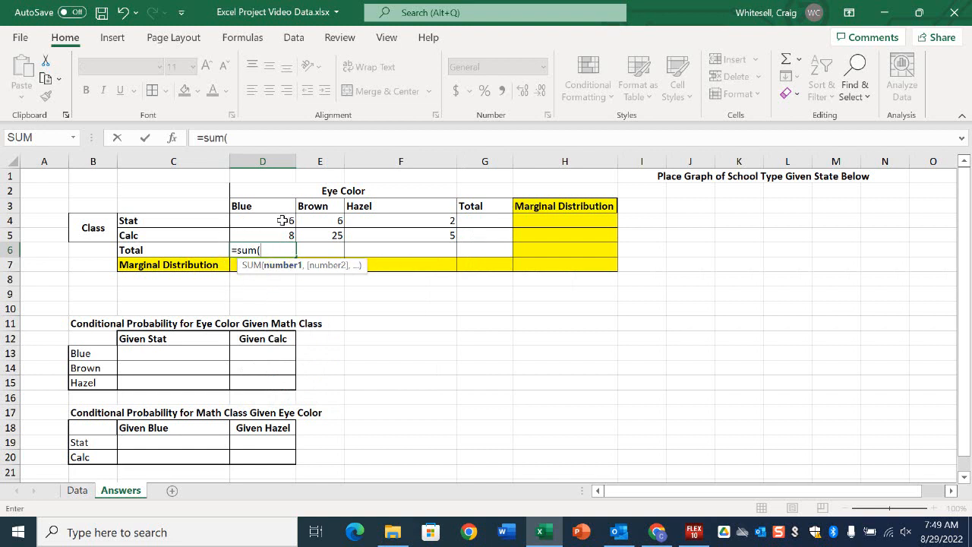
drag(281, 220, 283, 232)
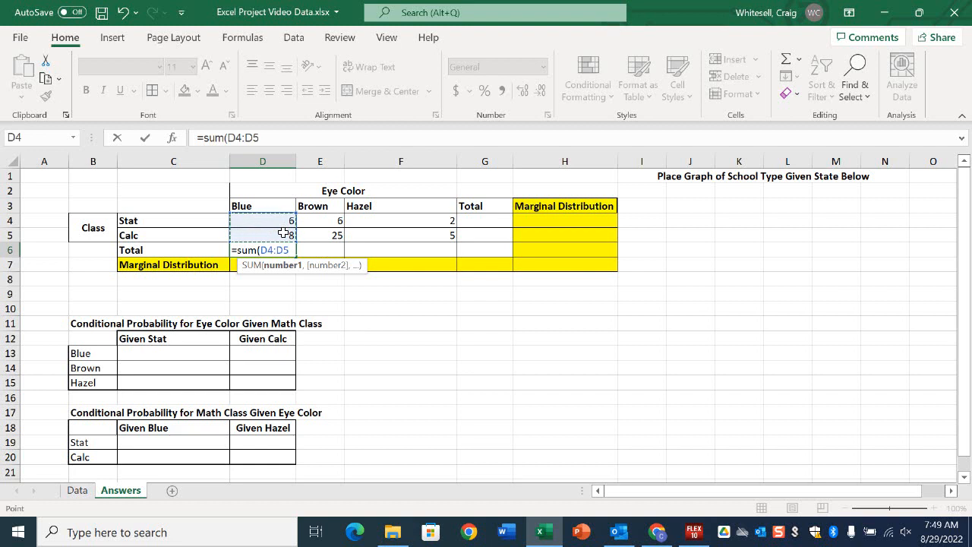
key(Return)
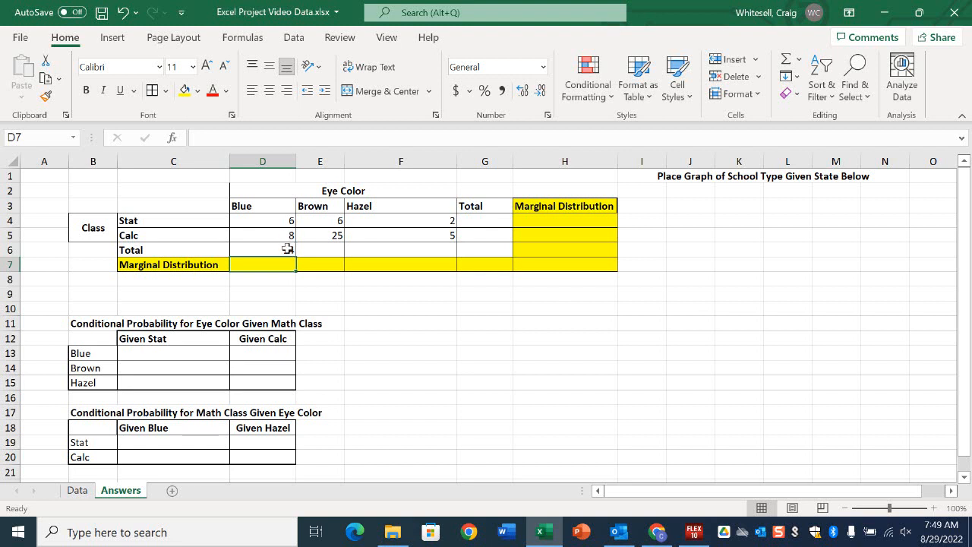
Fill the column total formula from D6 across to F6 for Brown and Hazel.
click(287, 248)
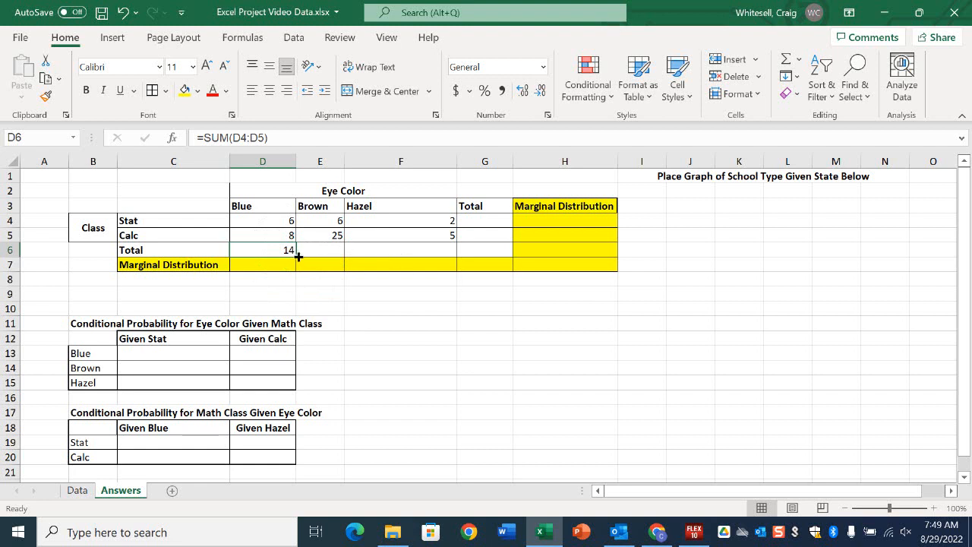
click(296, 258)
drag(295, 257, 414, 251)
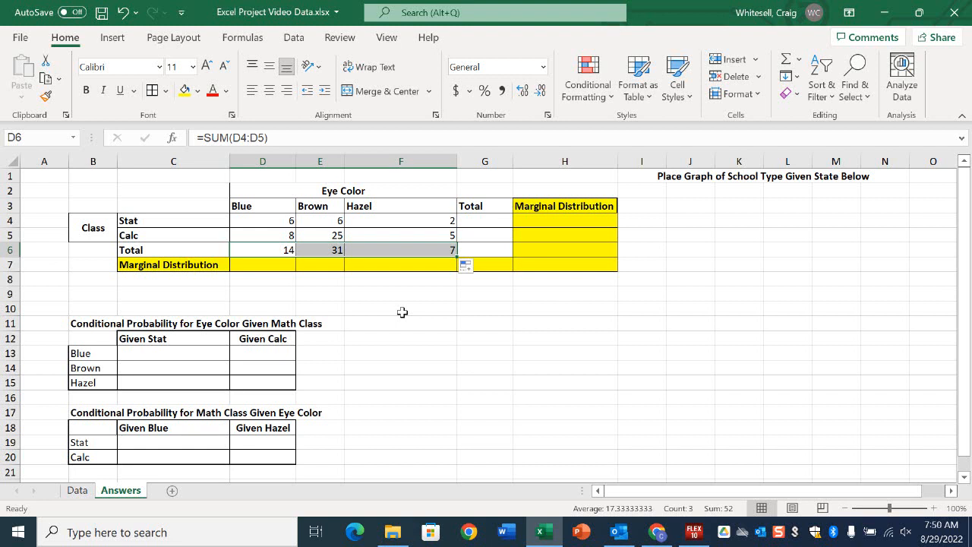
Total the Stat row in cell G4 with a SUM formula over D4:F4.
click(486, 216)
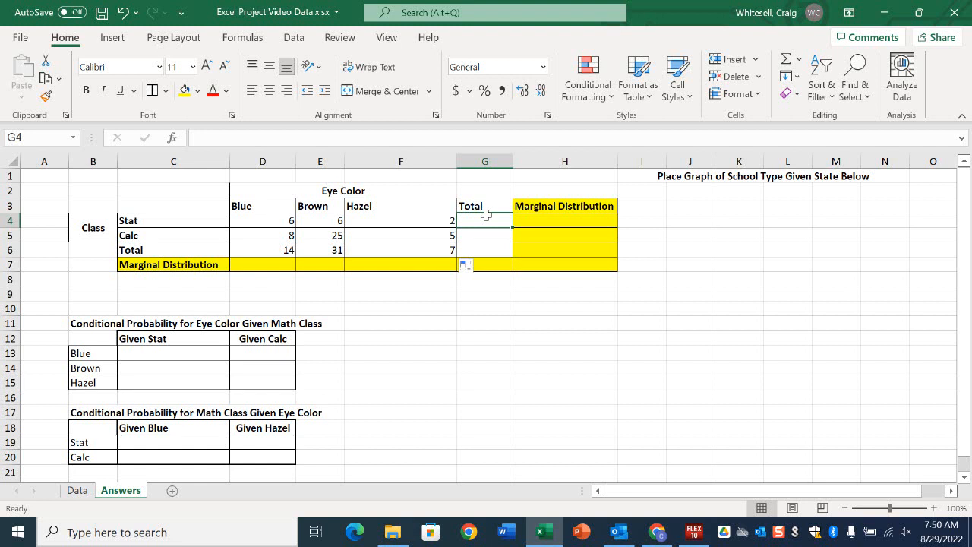
text(=)
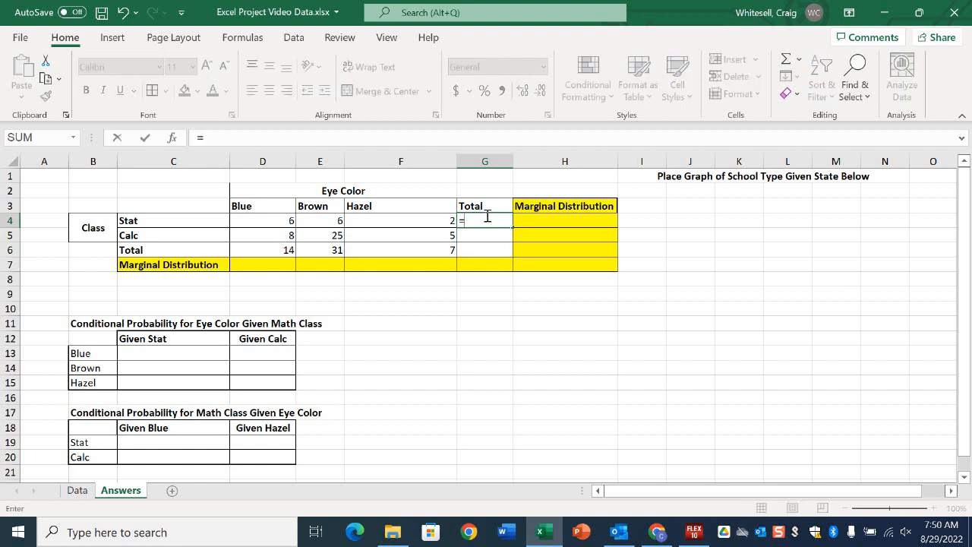
text(sum()
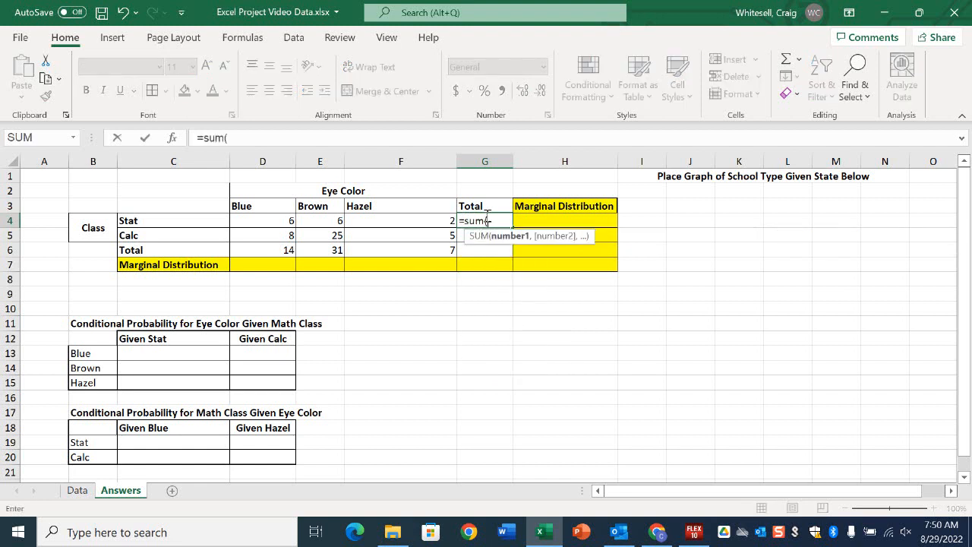
click(288, 221)
drag(302, 222, 390, 222)
key(Return)
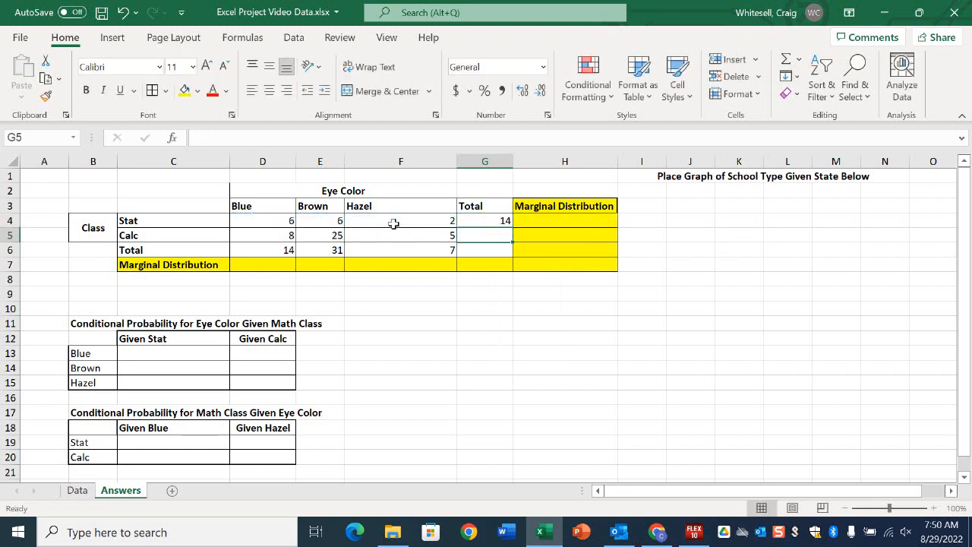
Fill the row total formula from G4 down to G6 for the Calc and Total rows.
click(502, 221)
drag(512, 226, 511, 258)
drag(511, 258, 512, 258)
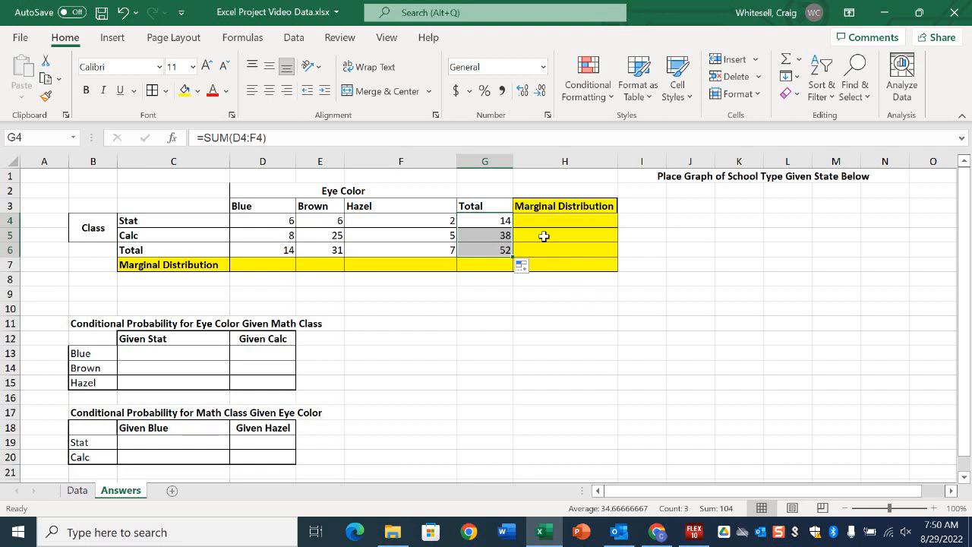
Calculate the Stat marginal distribution in H4 with =G4/$G$6 and fill the formula down to H5 for Calc.
click(531, 210)
click(534, 229)
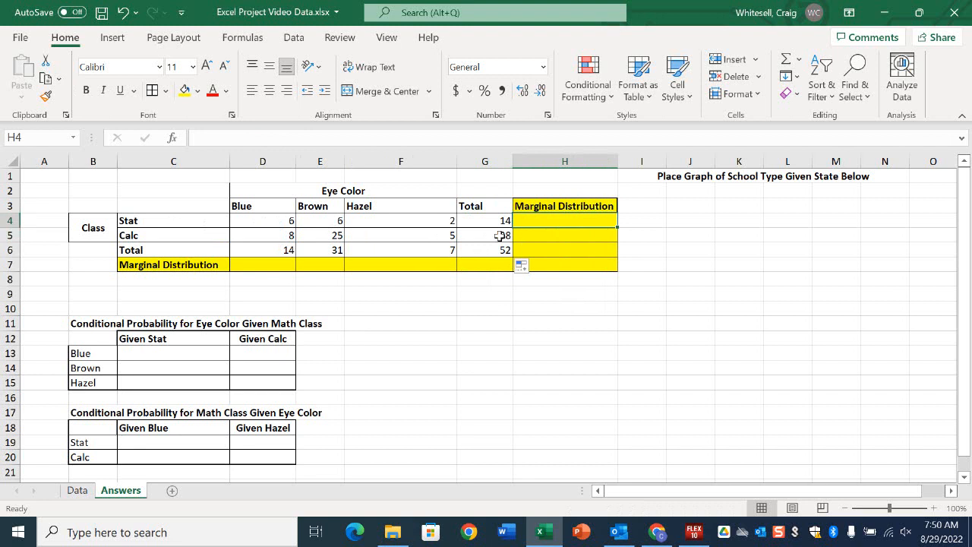
text(=)
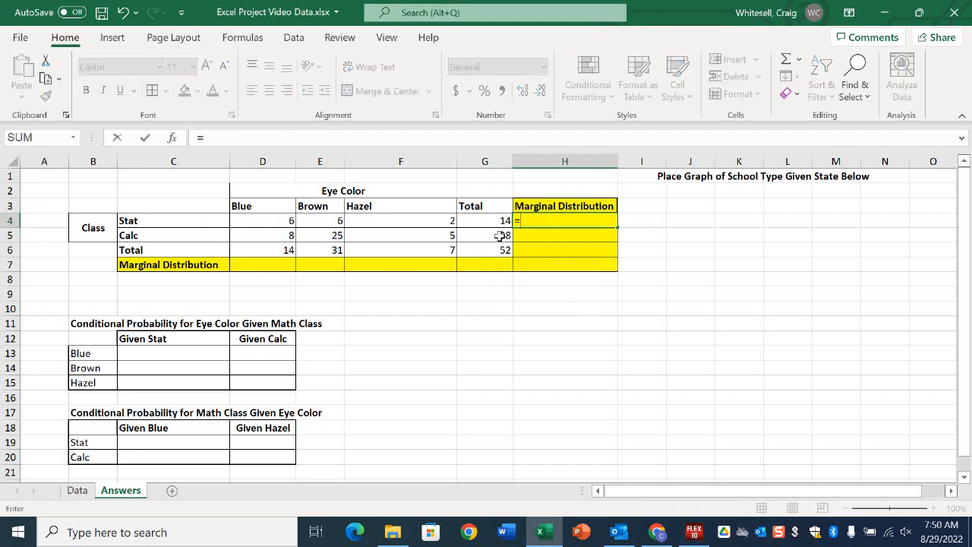
click(497, 220)
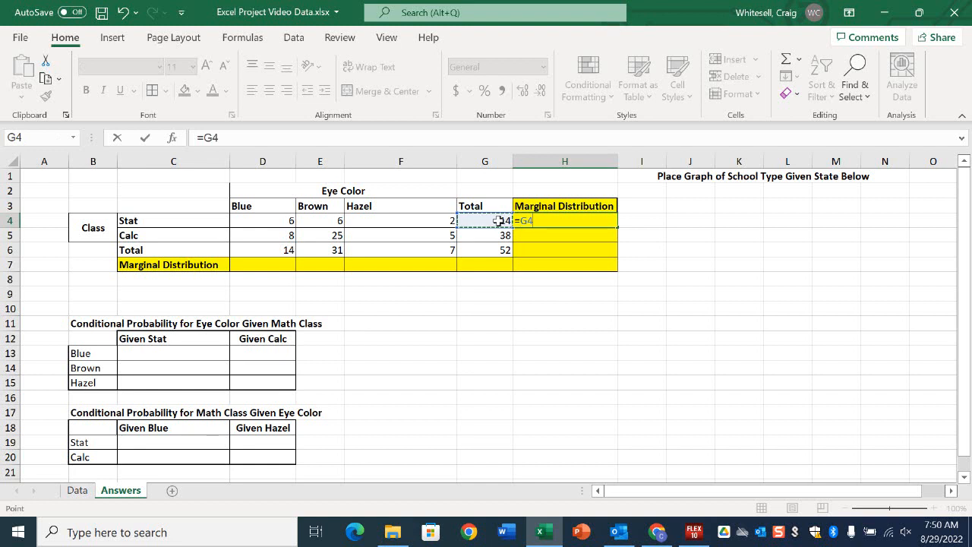
text(/)
click(502, 254)
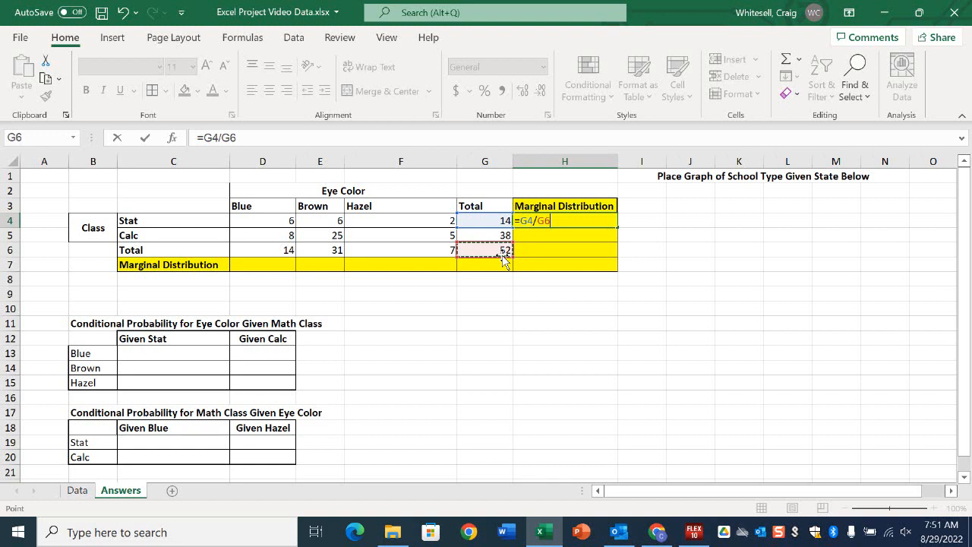
click(225, 141)
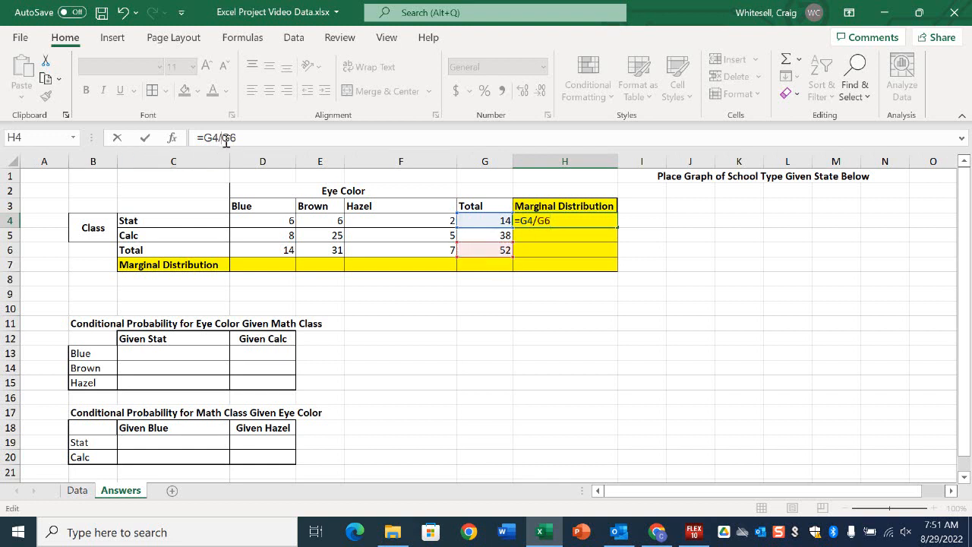
text($)
key(Right)
text($)
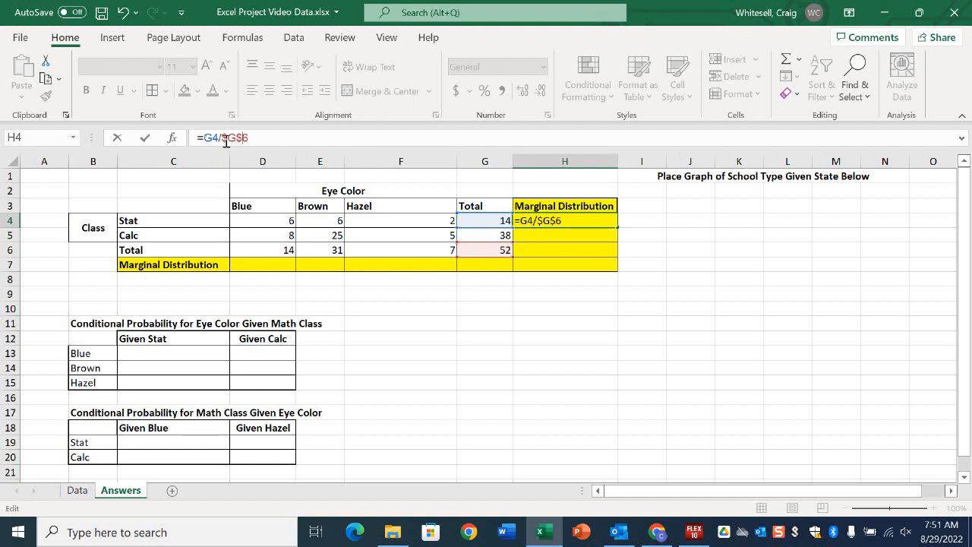
key(Return)
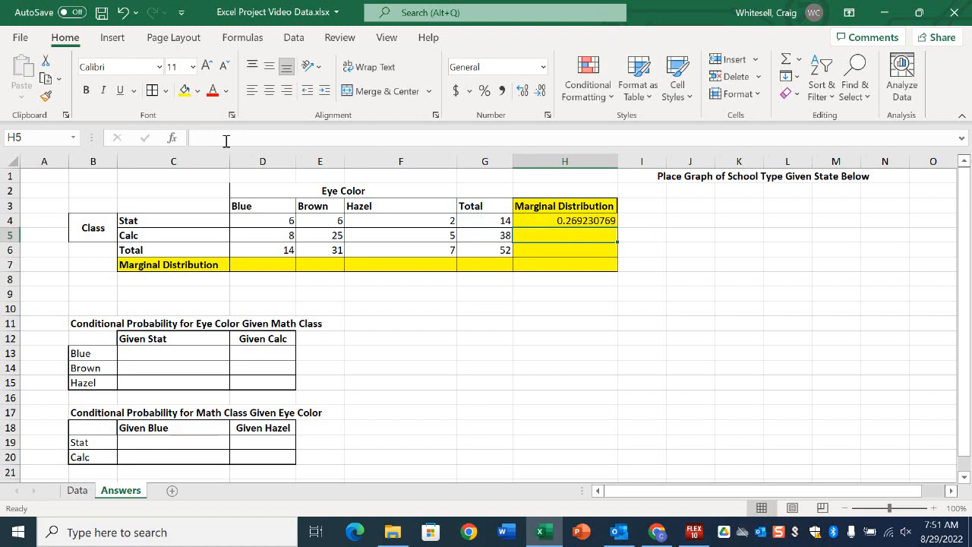
click(596, 222)
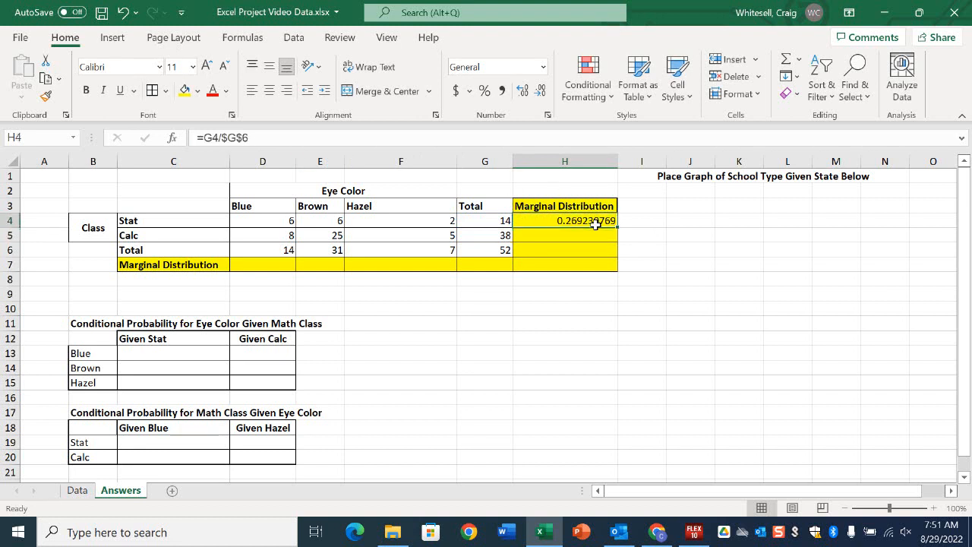
drag(621, 226, 619, 243)
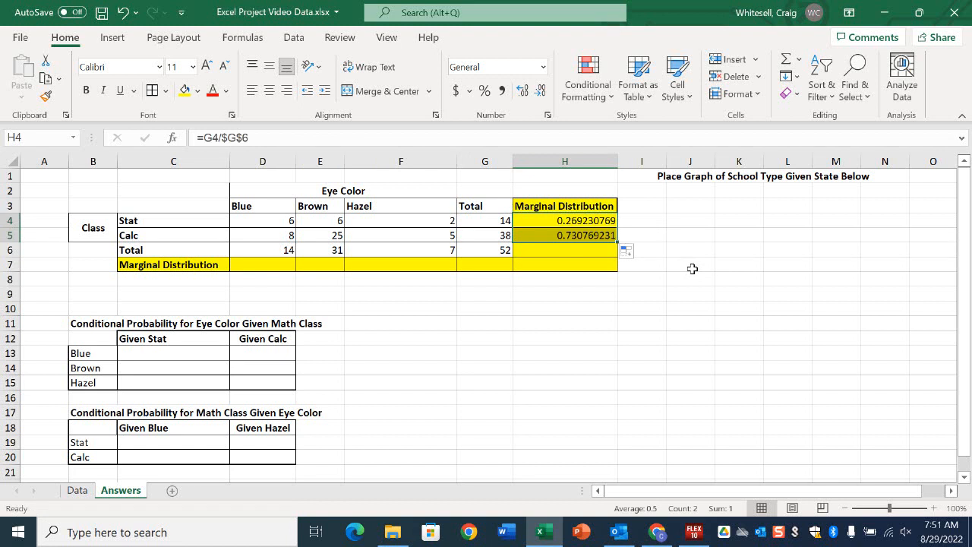
Calculate the Blue marginal distribution in D7 with =D6/$G$6 and fill the formula across to F7 for Brown and Hazel.
click(272, 259)
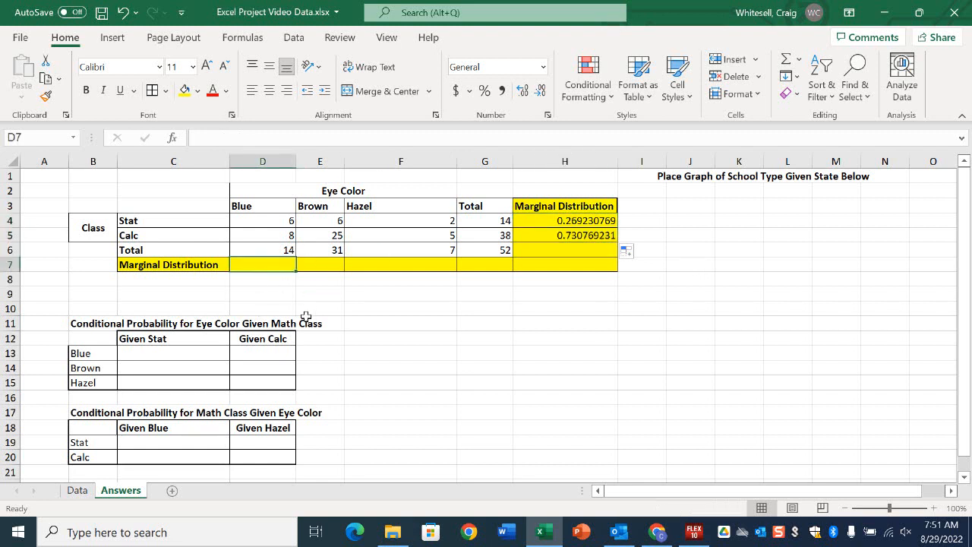
text(=)
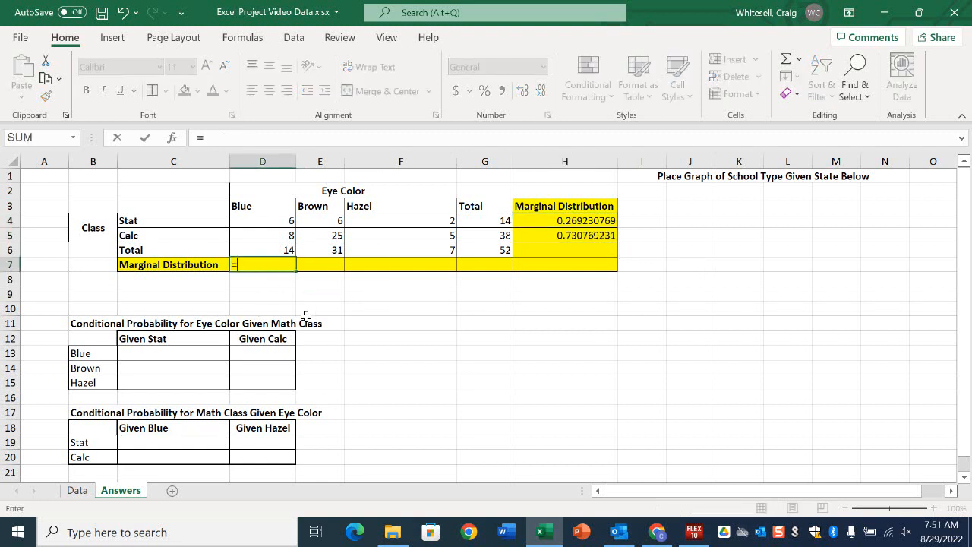
click(276, 248)
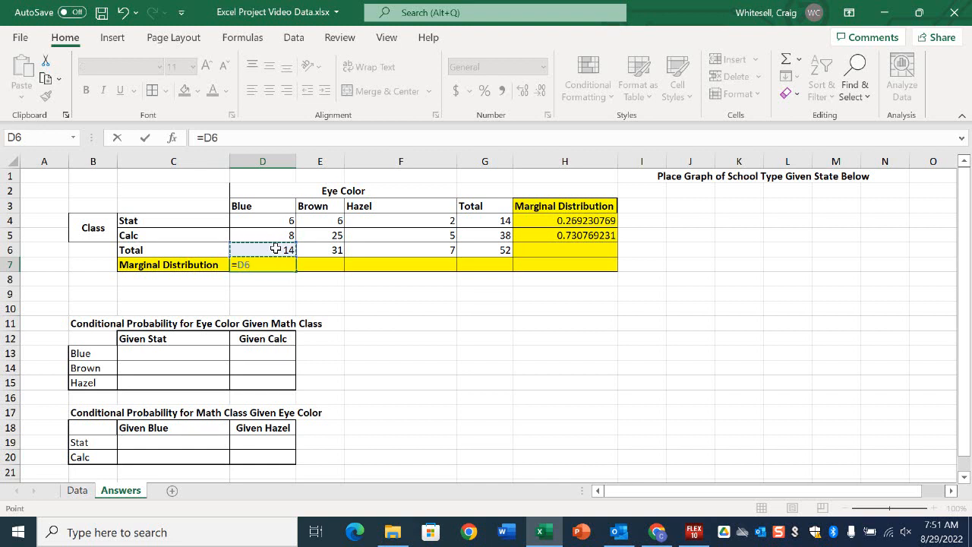
text(/)
click(486, 255)
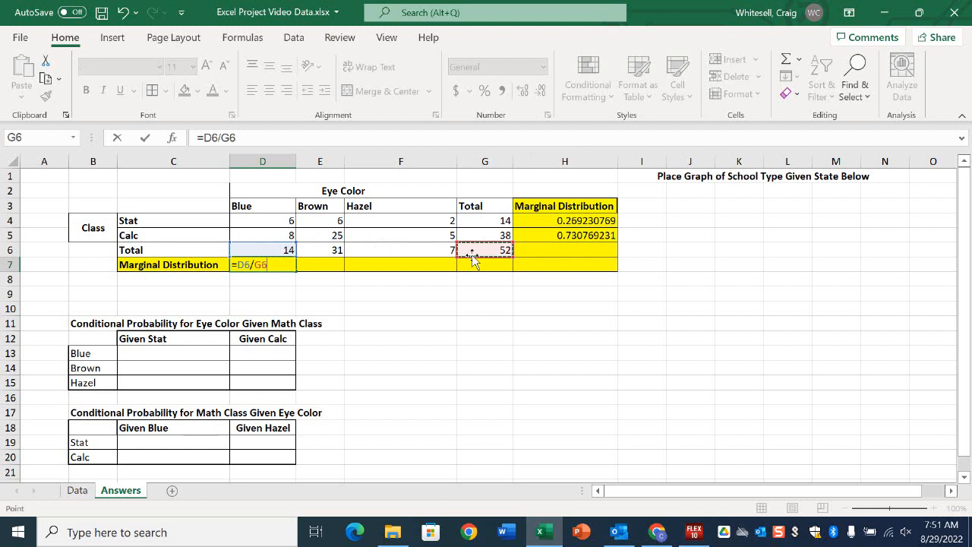
click(221, 136)
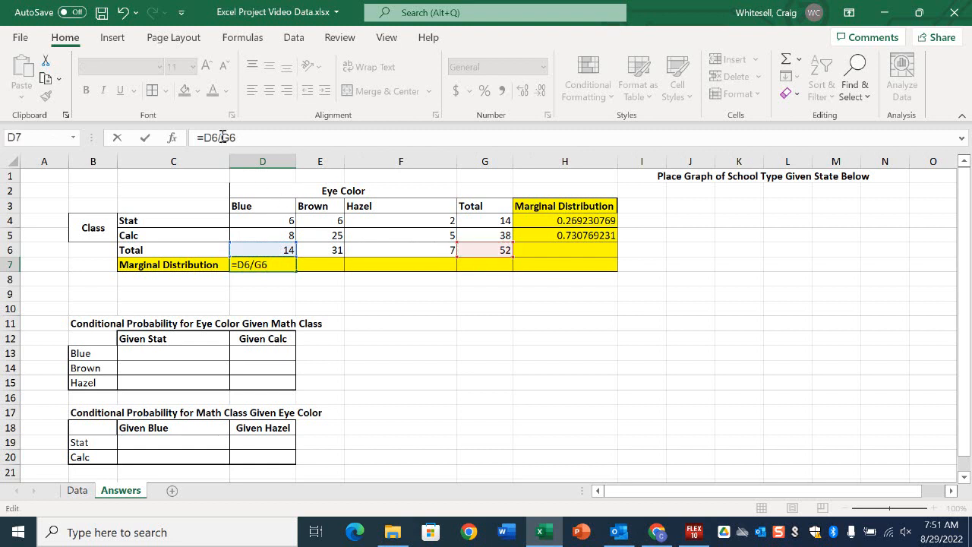
text($)
key(Right)
text($)
key(Return)
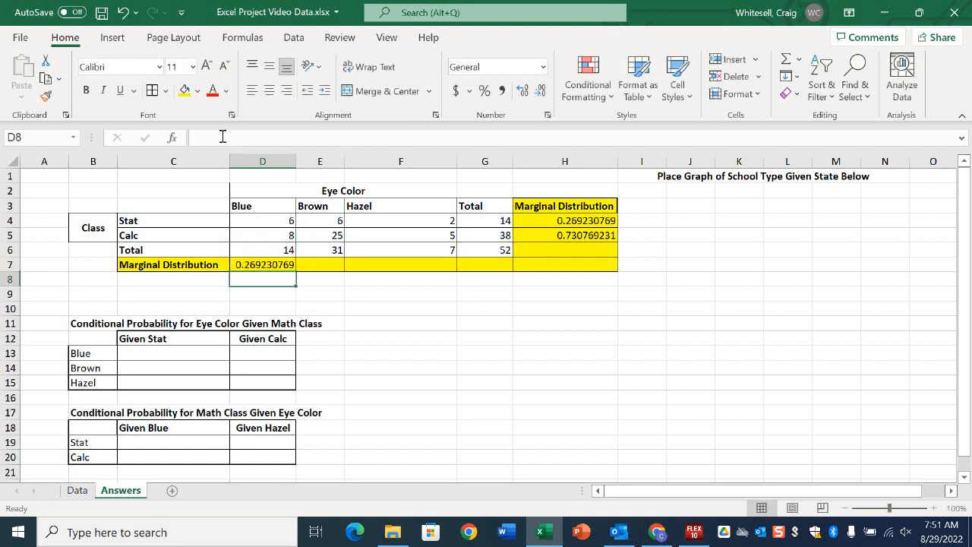
click(272, 268)
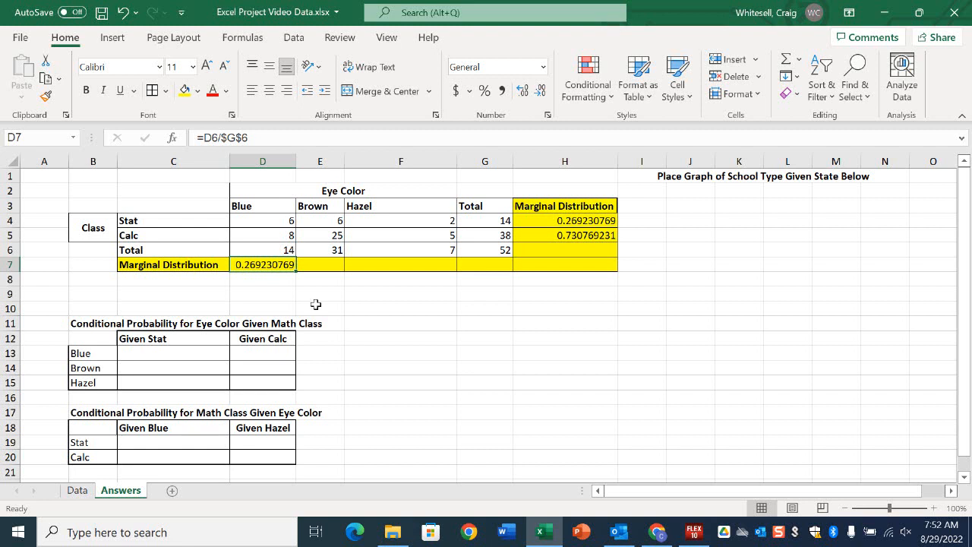
drag(296, 271, 426, 266)
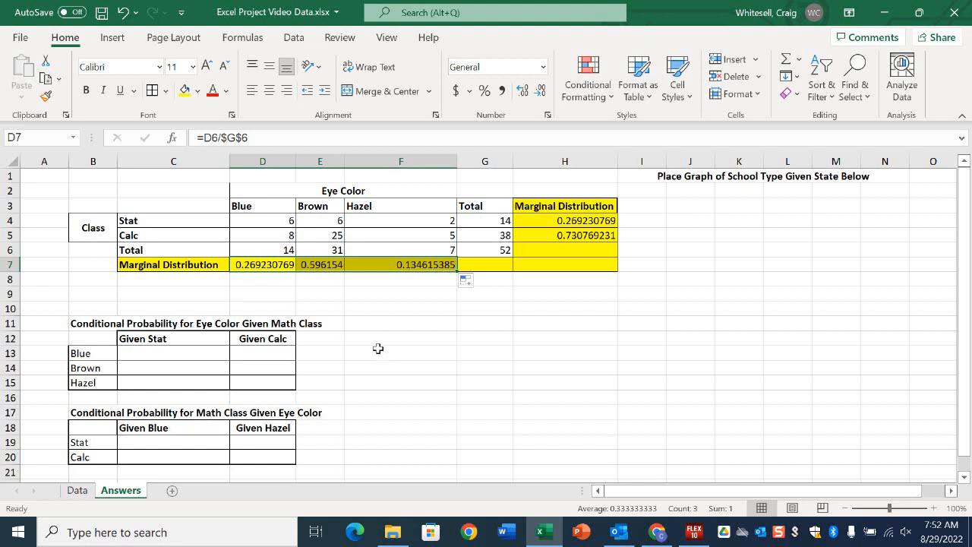
click(339, 320)
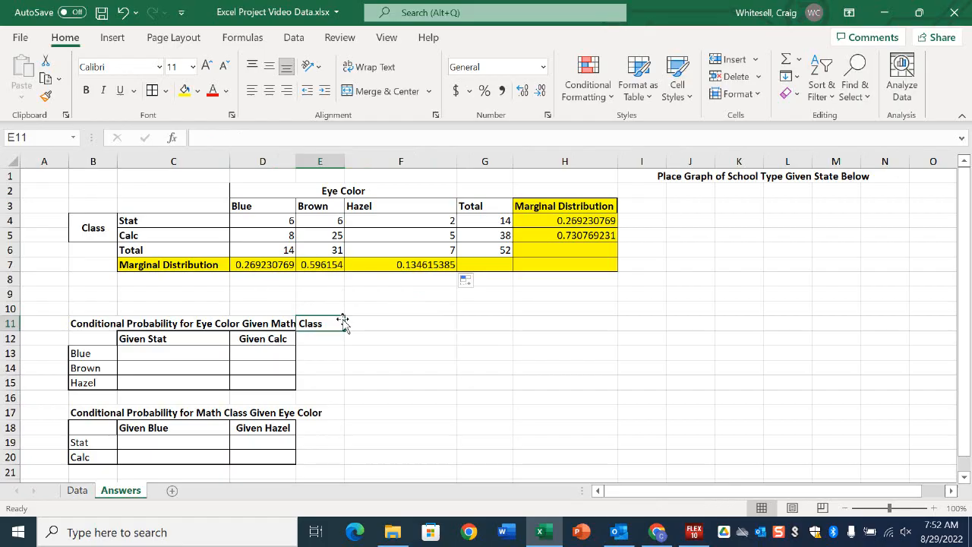
click(694, 532)
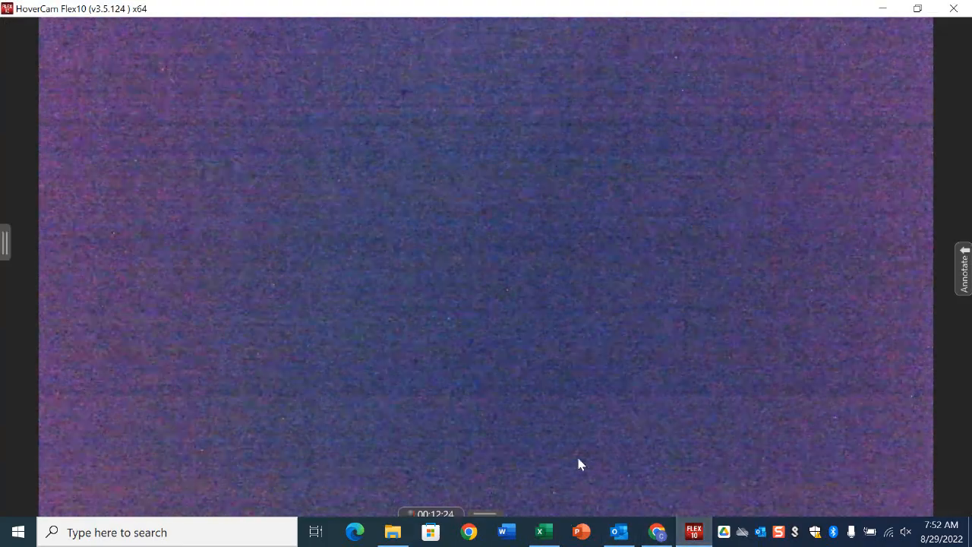
mouse_move(439, 493)
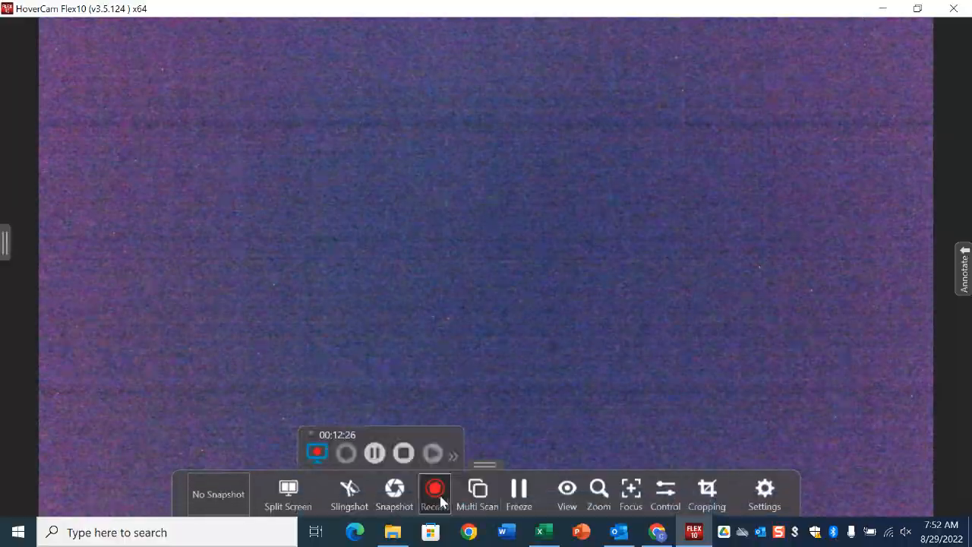